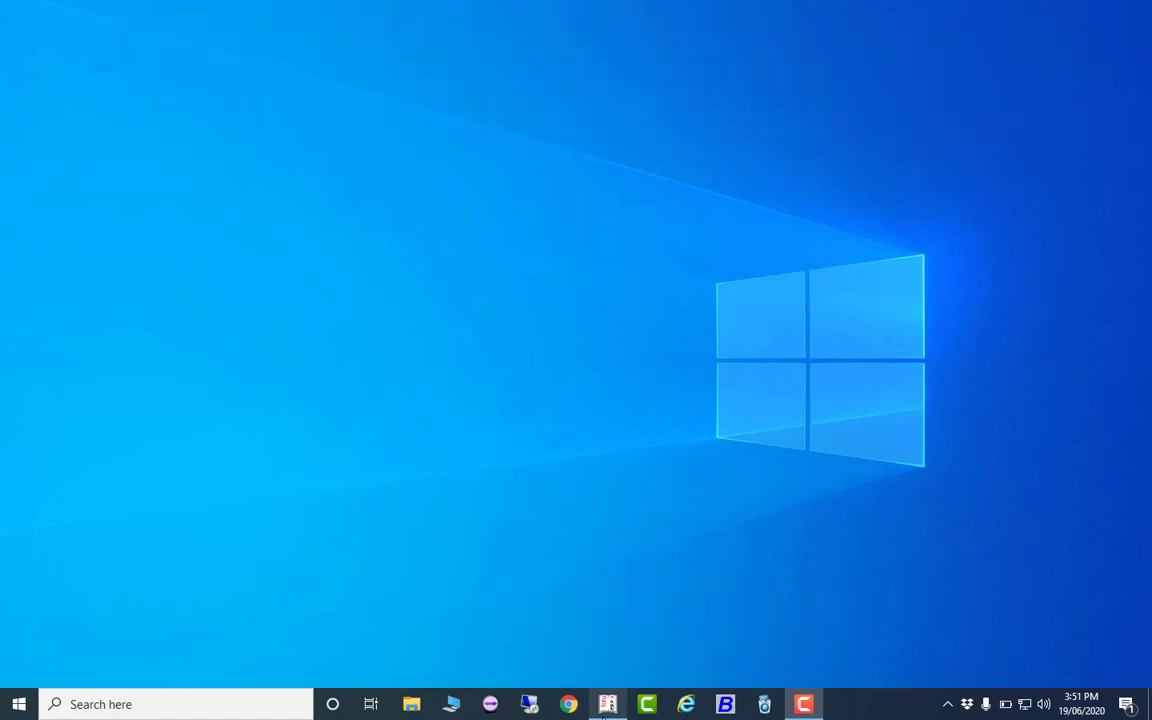
# Switch to Tally.ERP 9 and open Quick Entry (Billwise) from the Gateway of Tally
pyautogui.click(608, 705)
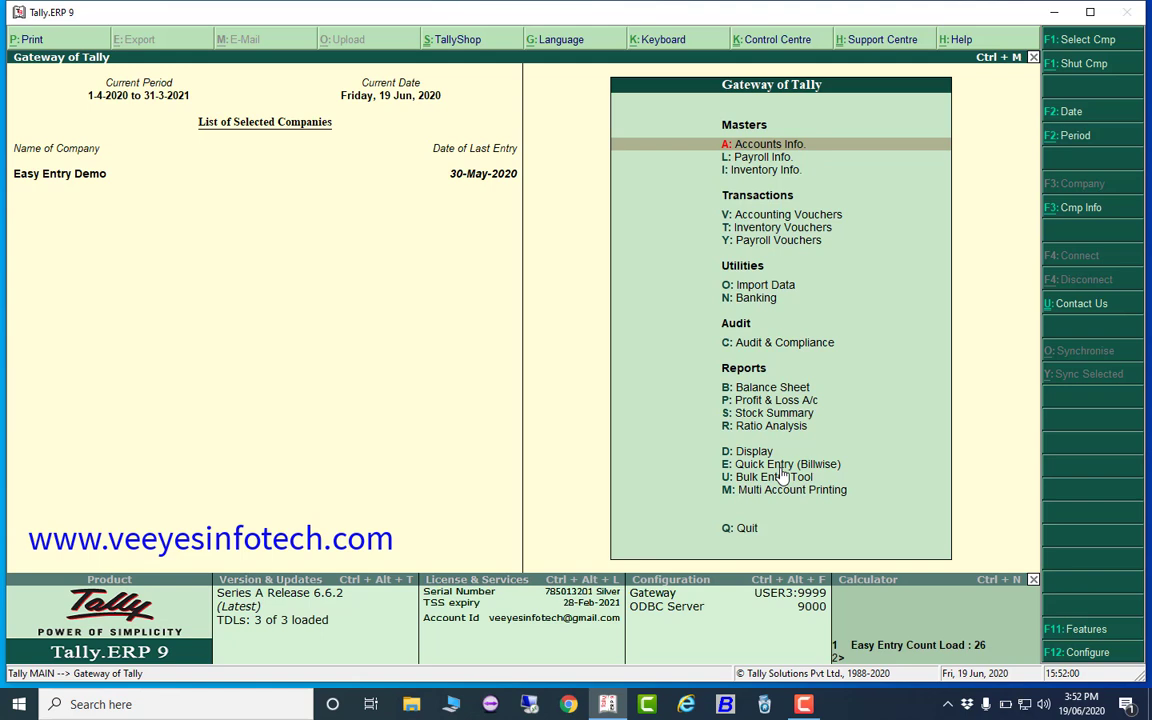
pyautogui.press('Down')
pyautogui.press('Down')
pyautogui.press('Down')
pyautogui.press('Down')
pyautogui.press('Down')
pyautogui.press('Down')
pyautogui.press('Down')
pyautogui.press('Down')
pyautogui.press('Down')
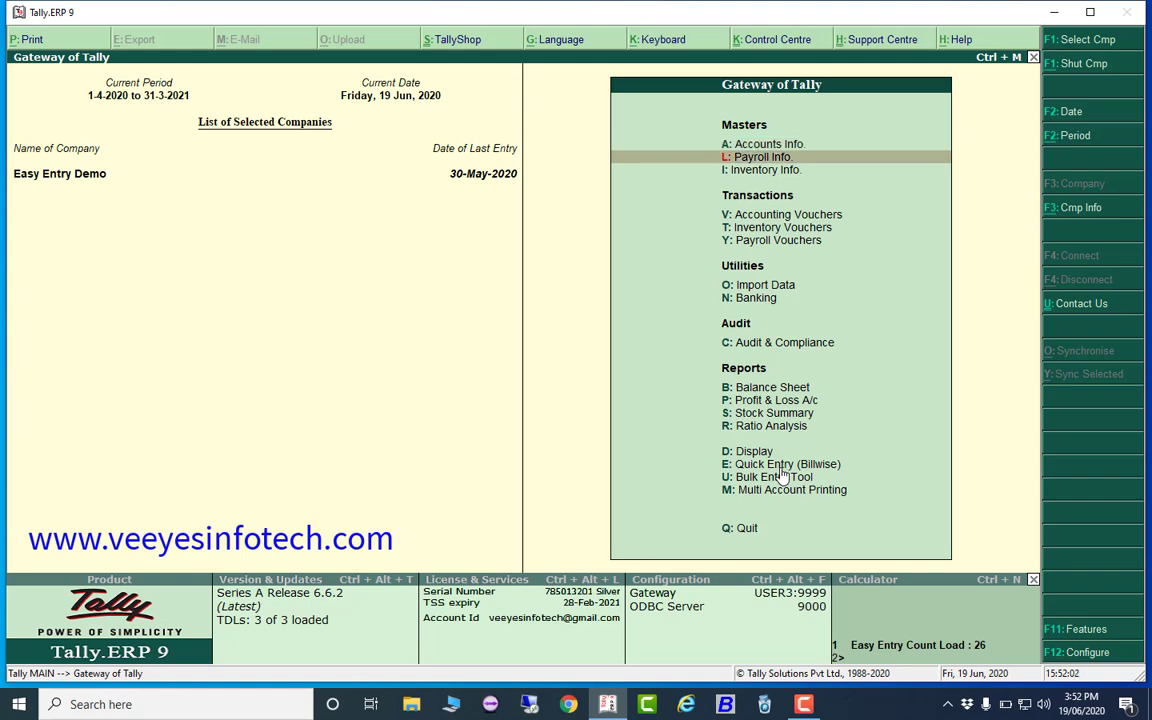
pyautogui.press('Down')
pyautogui.press('Down')
pyautogui.press('Down')
pyautogui.press('Down')
pyautogui.press('Down')
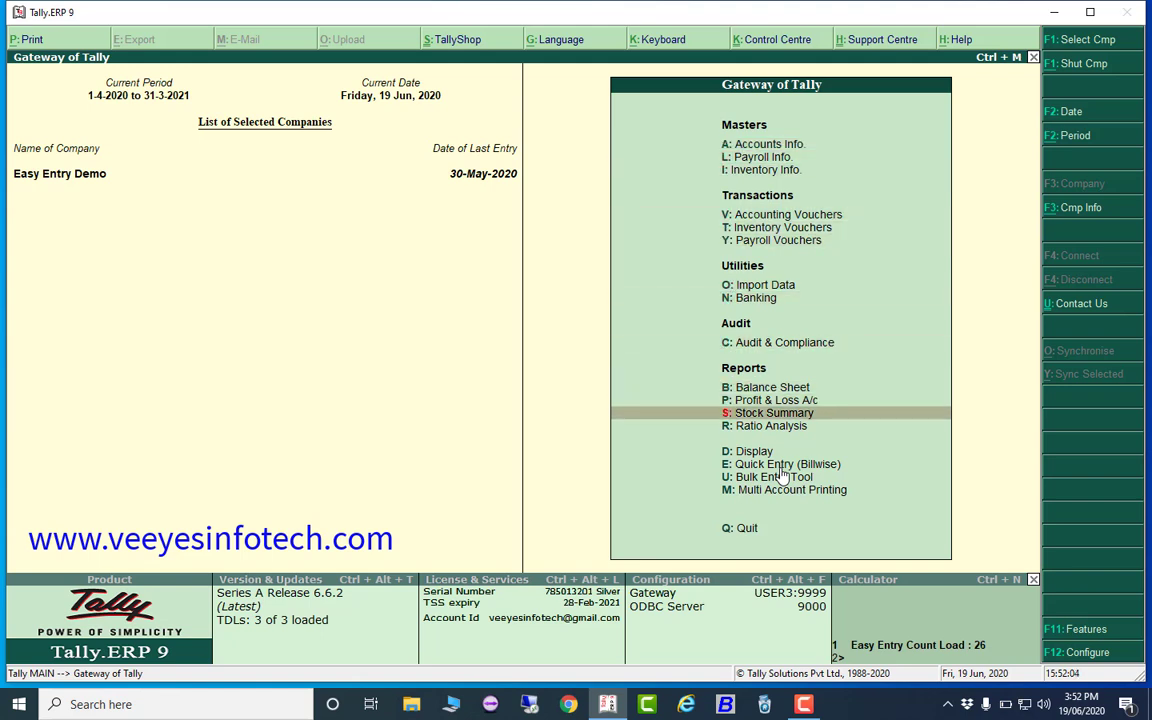
pyautogui.press('Return')
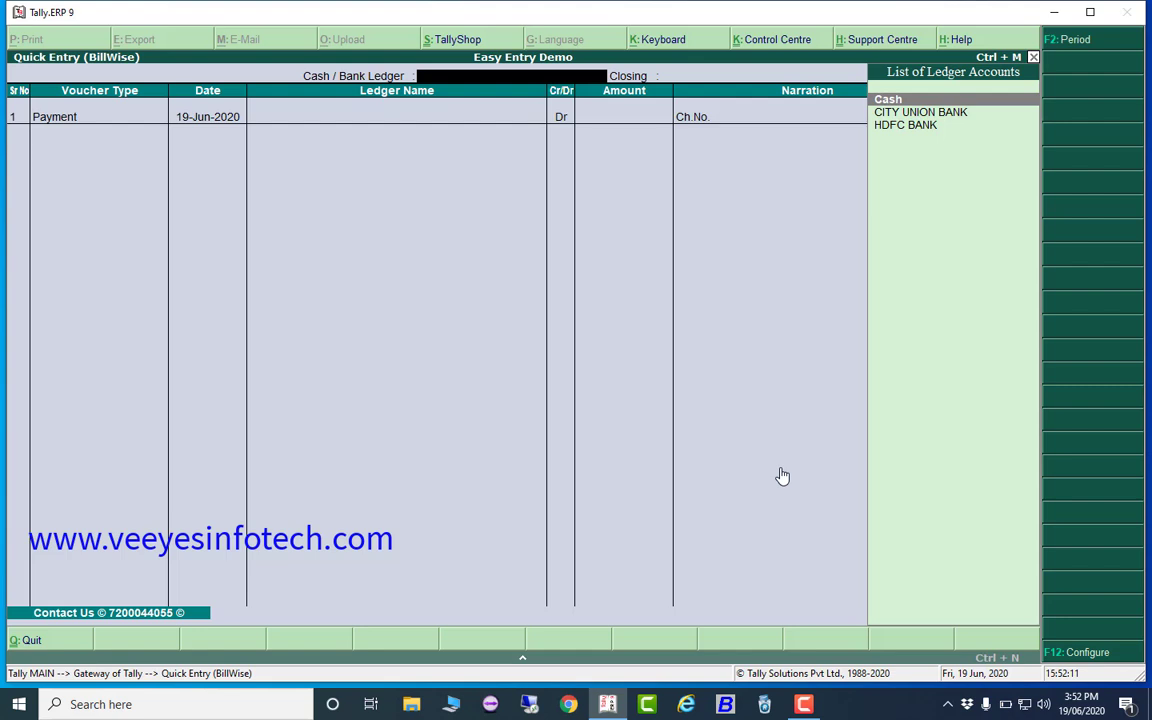
# Select HDFC BANK as the cash/bank ledger for the quick entry
pyautogui.press('Down')
pyautogui.press('Down')
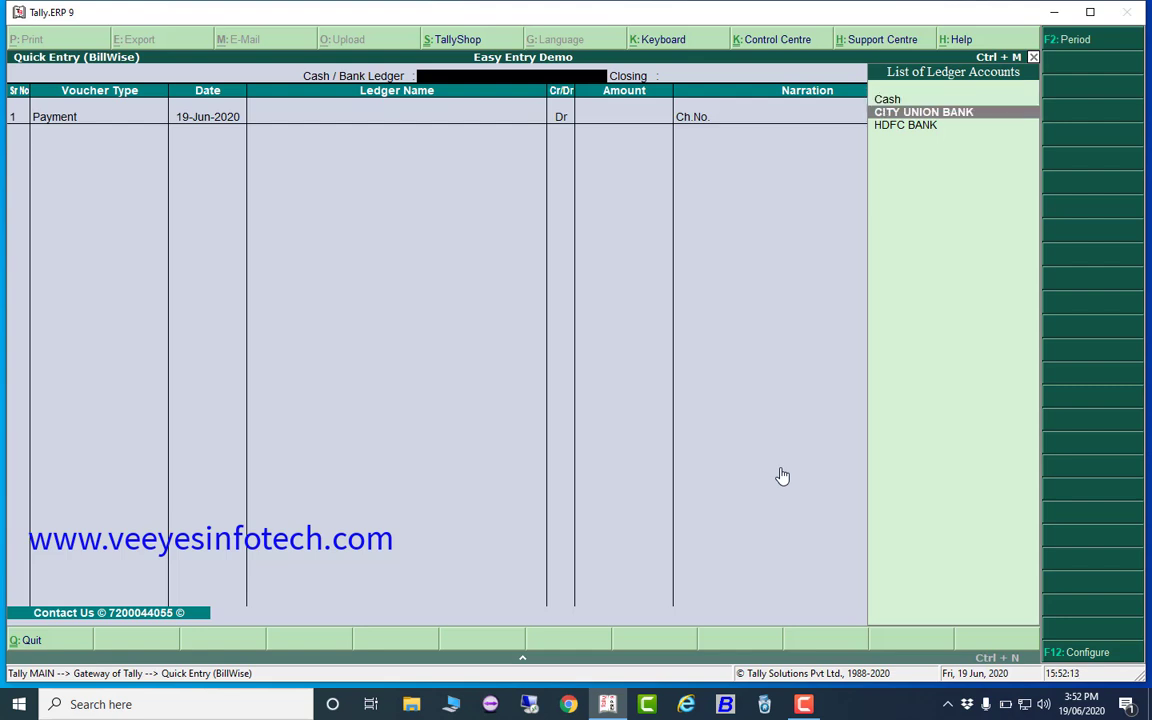
pyautogui.press('Return')
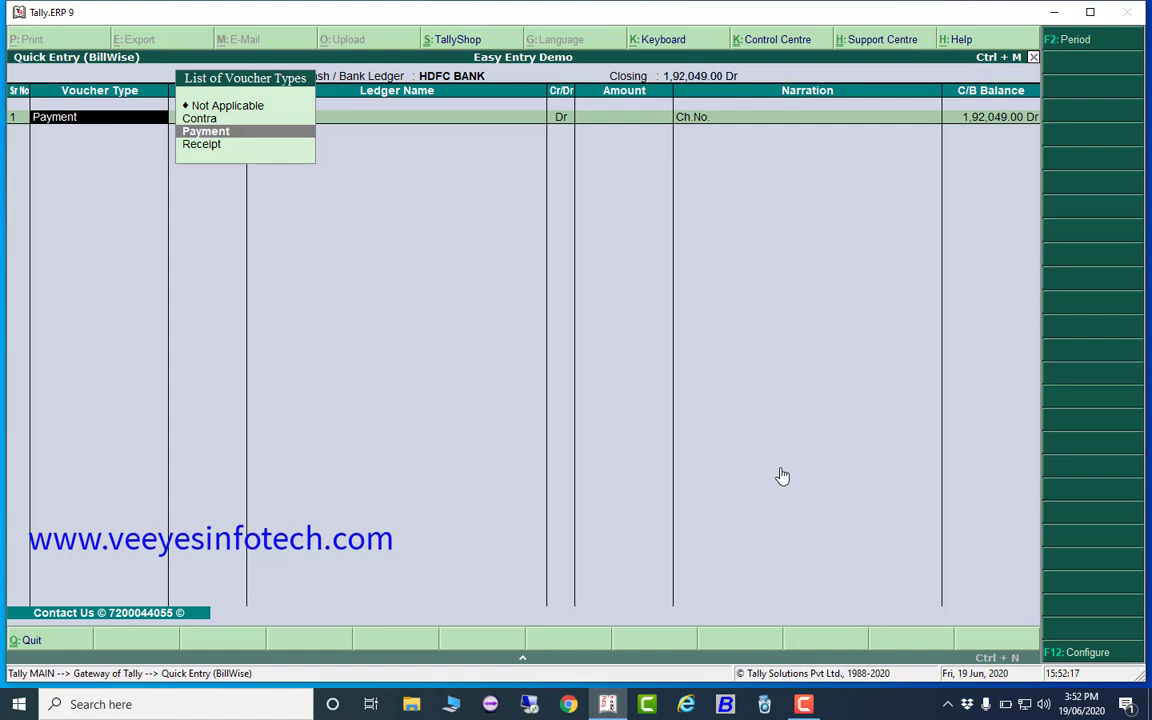
# Enter a Payment row dated 19-Jun-2020 for HEERA COMMUNICATIONS with an amount of 50,000
pyautogui.press('Return')
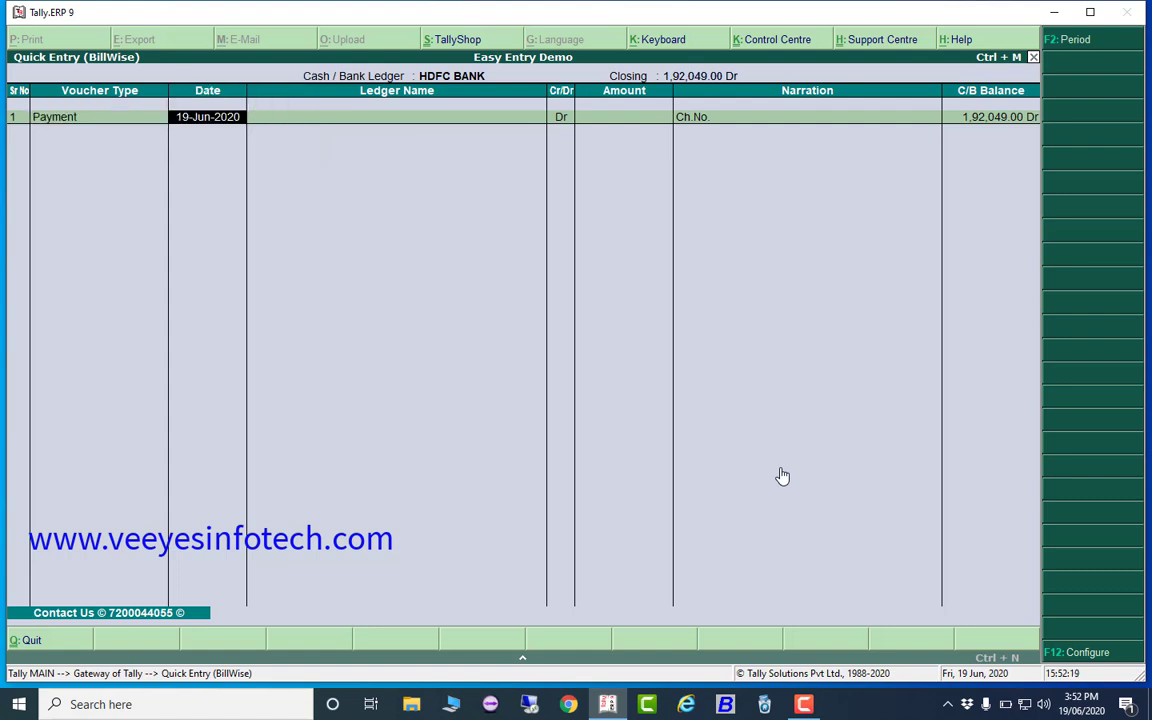
pyautogui.press('Return')
pyautogui.write('Hee')
pyautogui.press('Return')
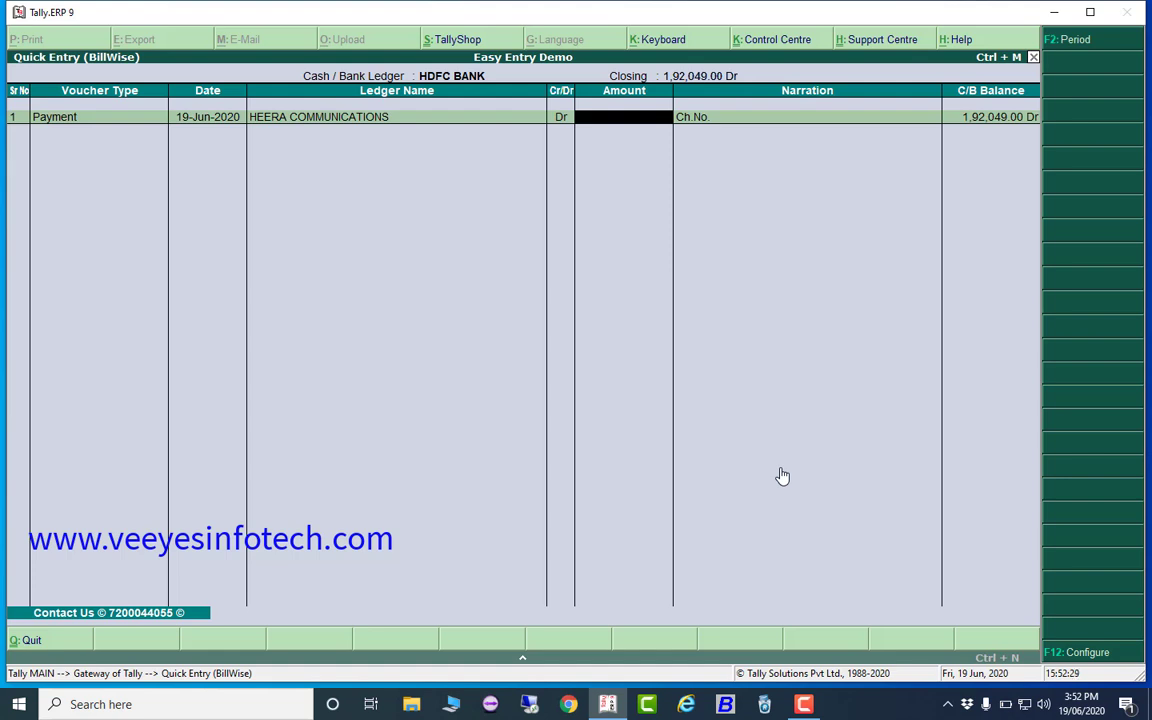
pyautogui.write('50000')
pyautogui.press('Return')
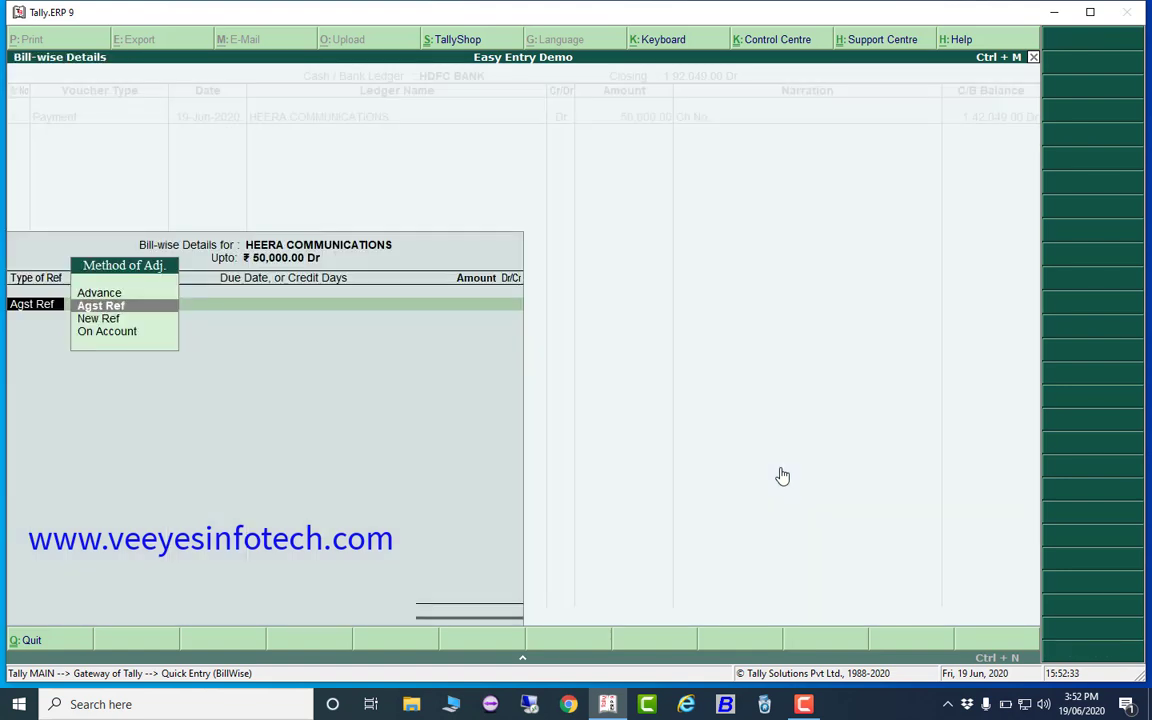
# Allocate the payment as Agst Ref to pending bills TL/20-21/151, 160, 180 and 183, and enter 12345 as its narration
pyautogui.press('Return')
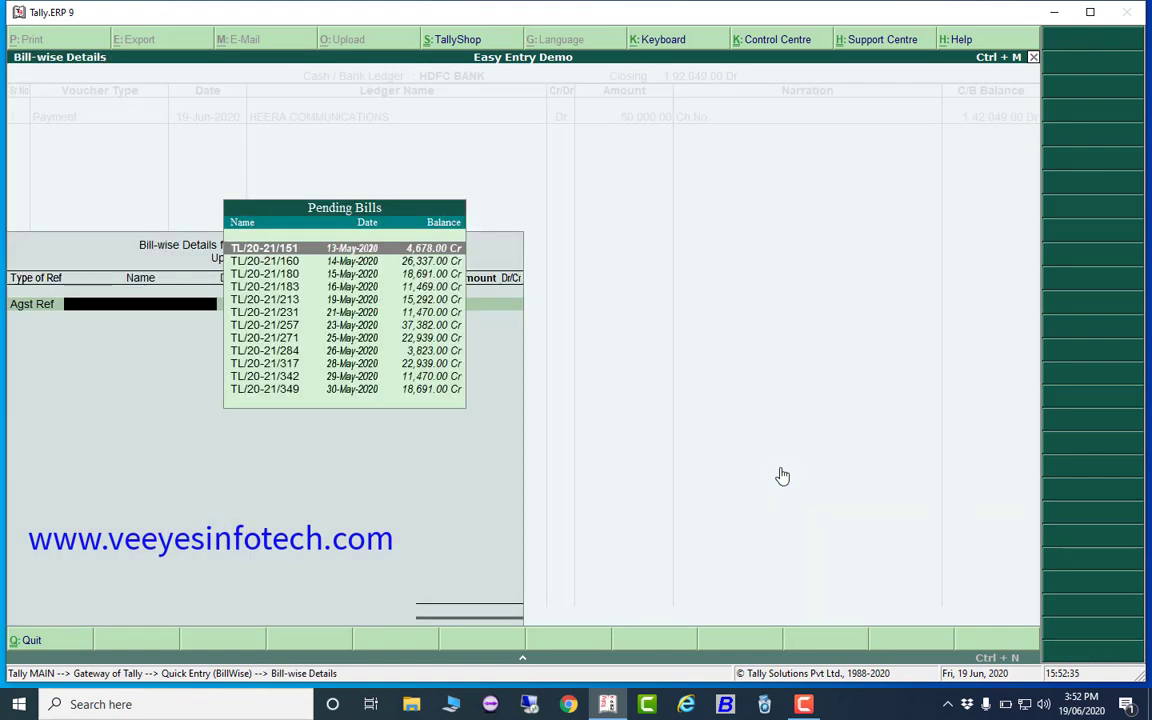
pyautogui.press('Return')
pyautogui.press('Return')
pyautogui.press('Return')
pyautogui.press('Return')
pyautogui.press('Return')
pyautogui.press('Return')
pyautogui.press('Return')
pyautogui.press('Return')
pyautogui.press('Return')
pyautogui.press('Return')
pyautogui.press('Return')
pyautogui.press('Return')
pyautogui.press('Return')
pyautogui.press('Return')
pyautogui.press('Return')
pyautogui.press('Return')
pyautogui.press('Return')
pyautogui.press('Return')
pyautogui.press('Return')
pyautogui.press('Return')
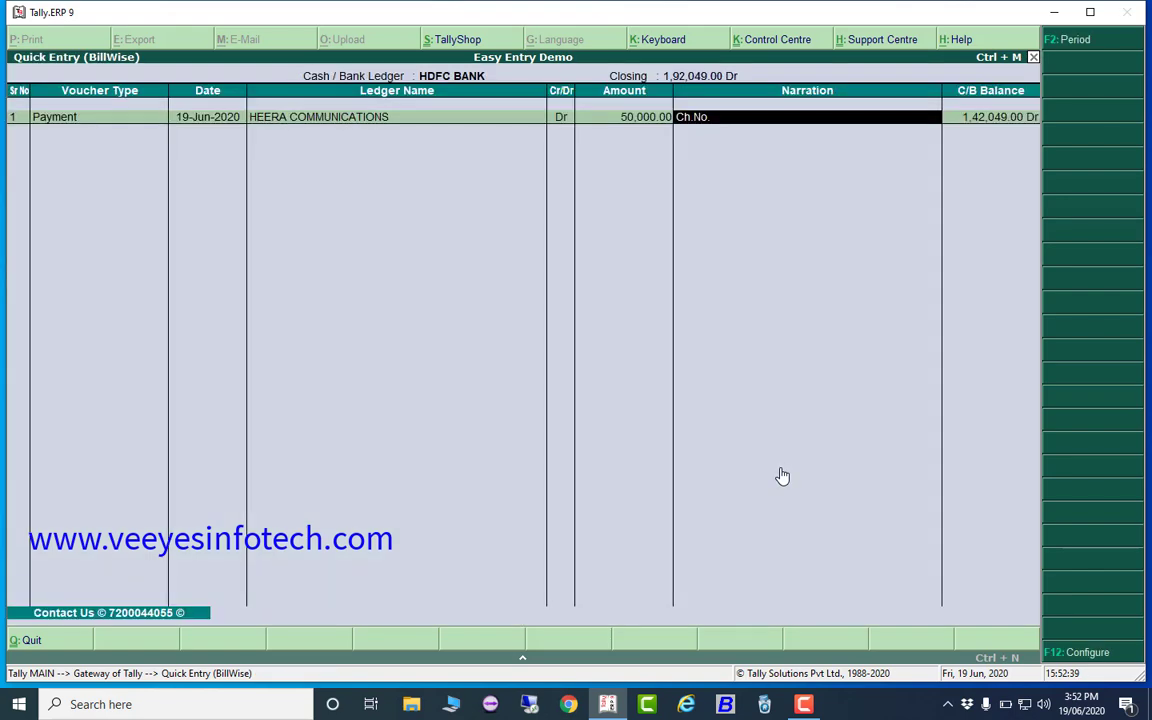
pyautogui.write('12345')
pyautogui.press('Return')
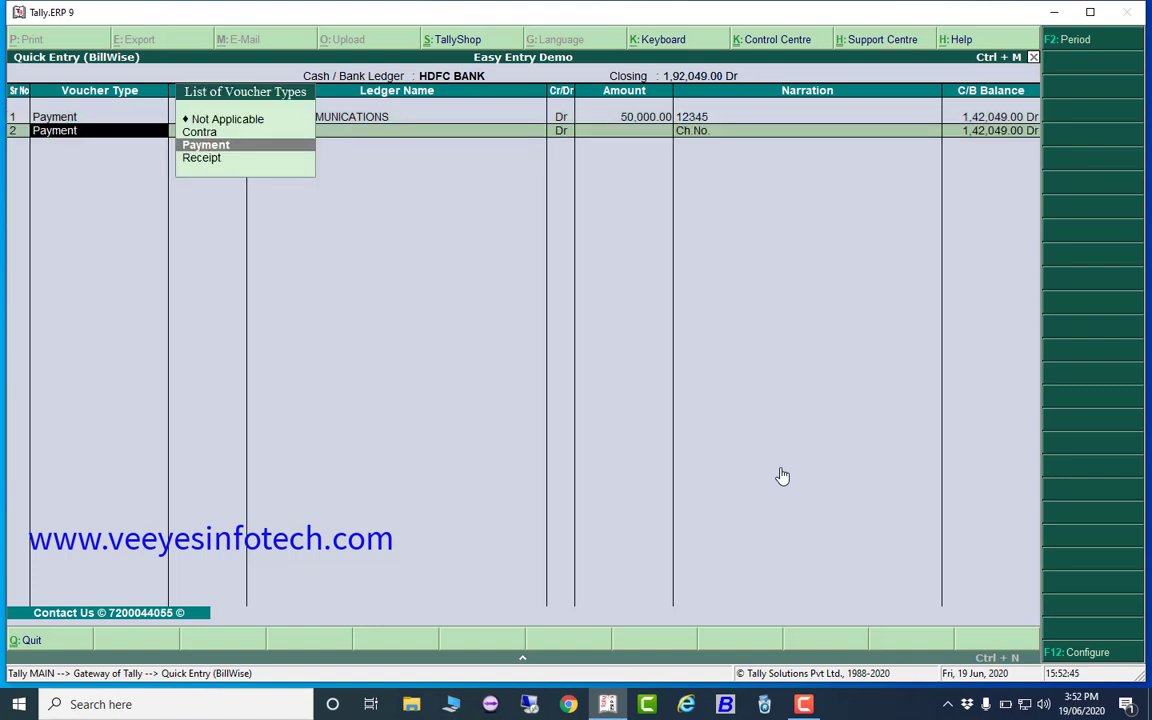
# Add a Receipt row dated 19-Jun-2020 for the ledger Akeyem Sons
pyautogui.press('Down')
pyautogui.press('Return')
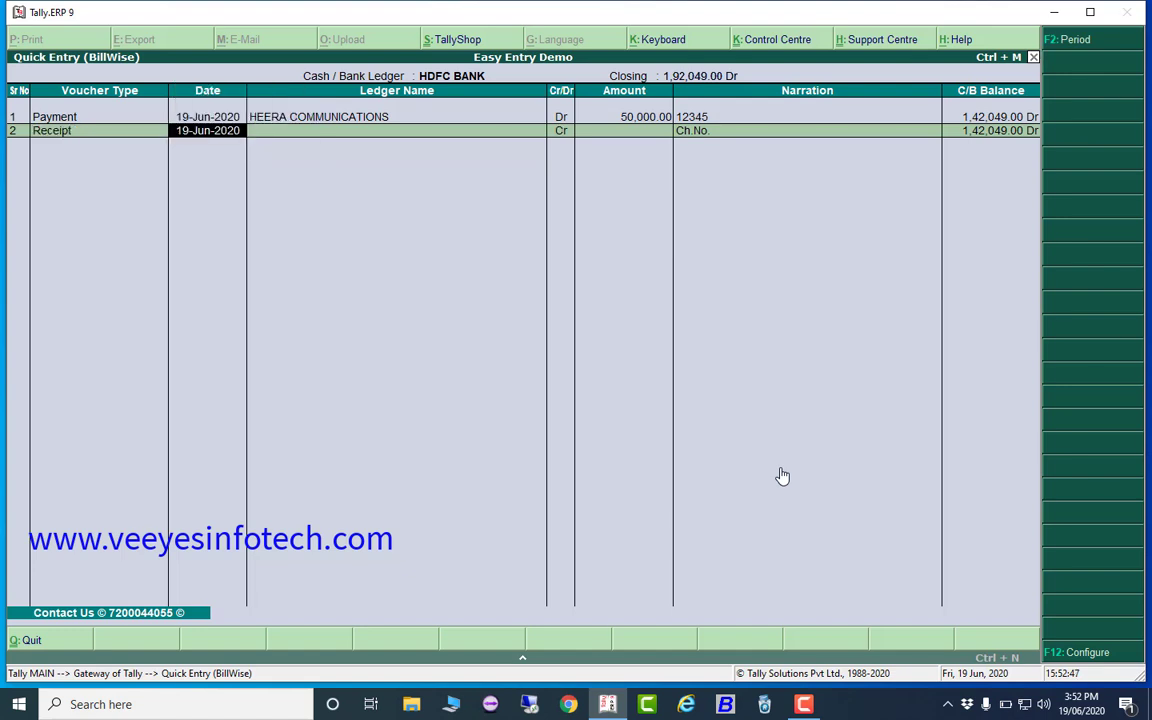
pyautogui.press('Return')
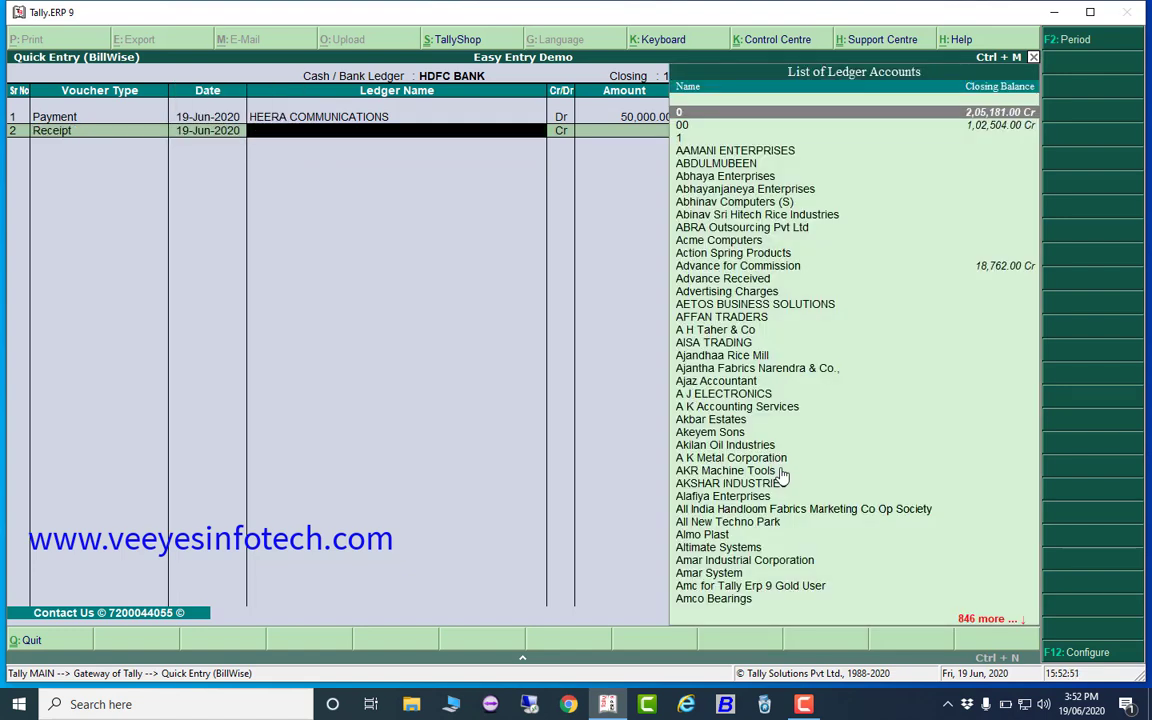
pyautogui.write('Ake')
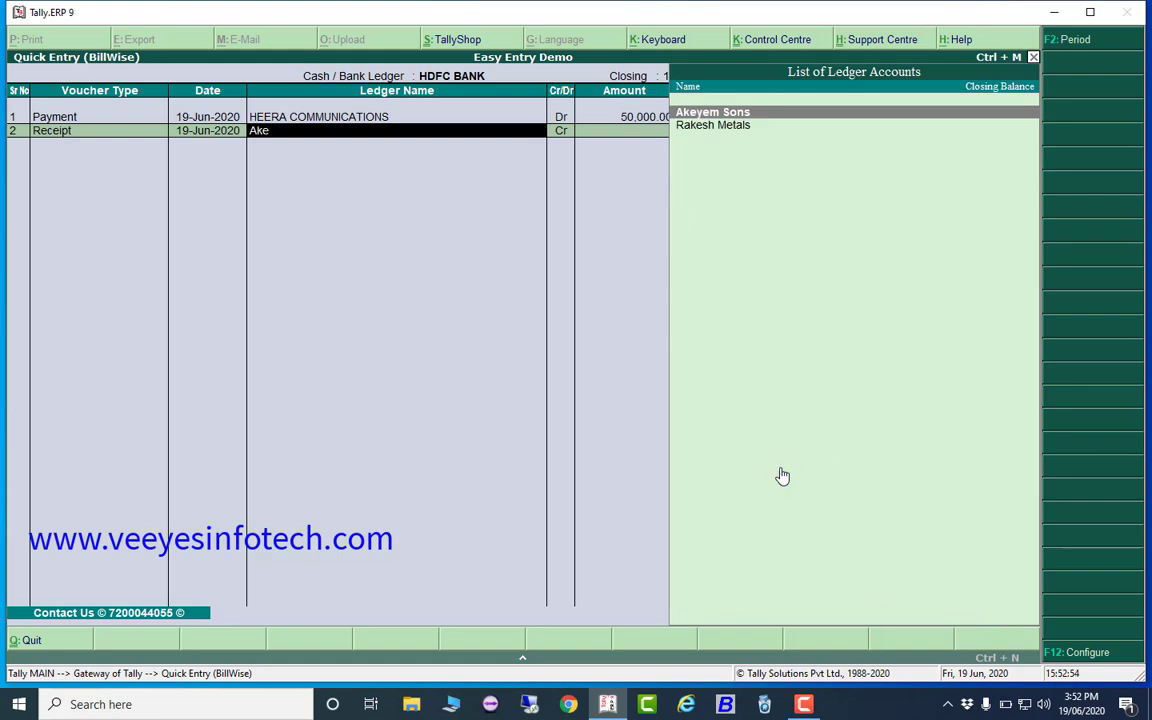
pyautogui.press('Return')
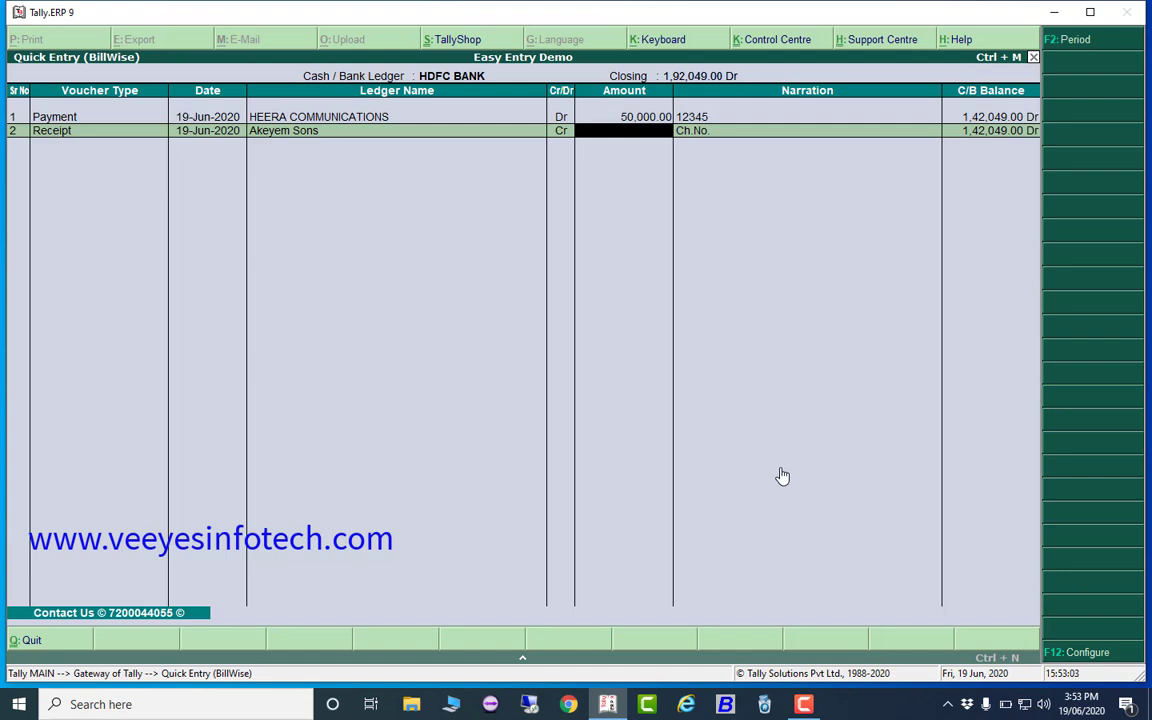
# Set the receipt amount to 5,000 with On Account adjustment, and enter 34523 as its narration
pyautogui.write('5,00')
pyautogui.write('000')
pyautogui.press('Return')
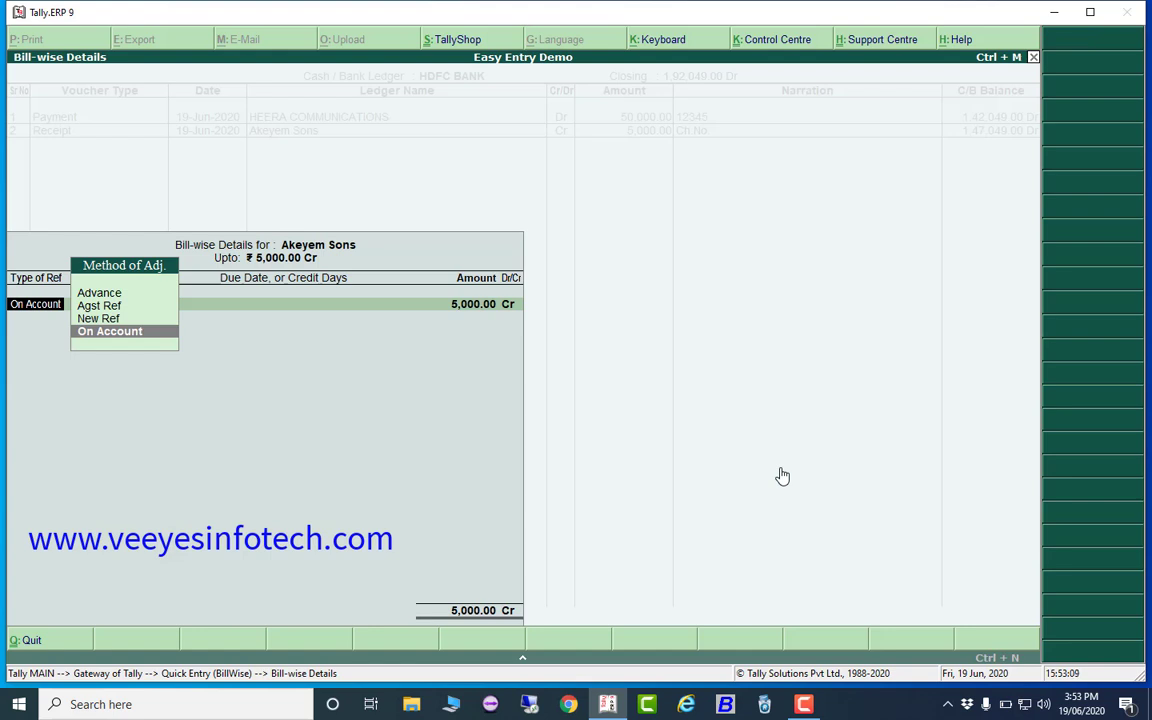
pyautogui.press('Return')
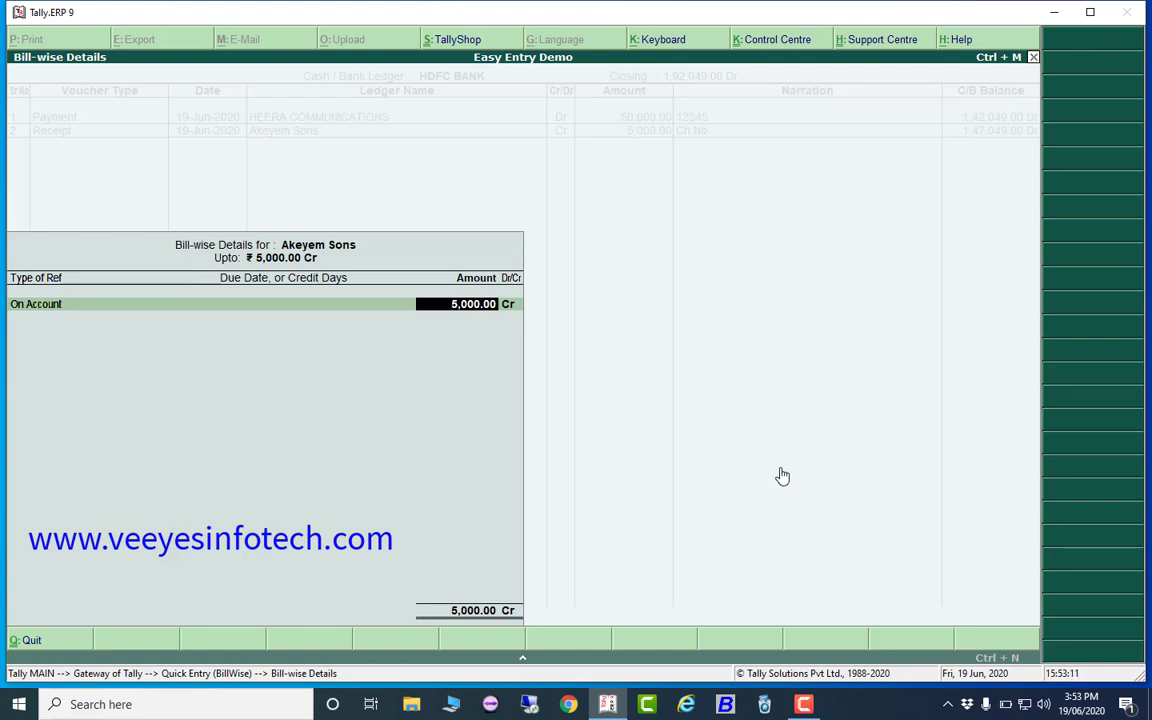
pyautogui.press('Return')
pyautogui.press('Return')
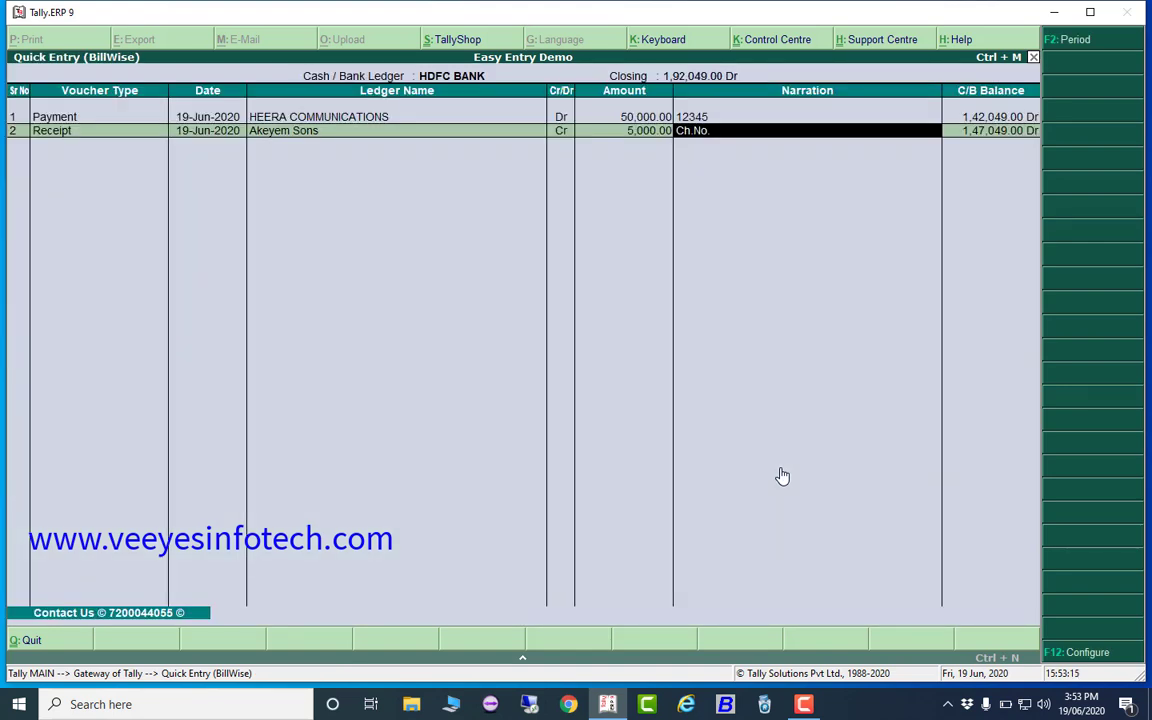
pyautogui.write('34523')
pyautogui.press('Return')
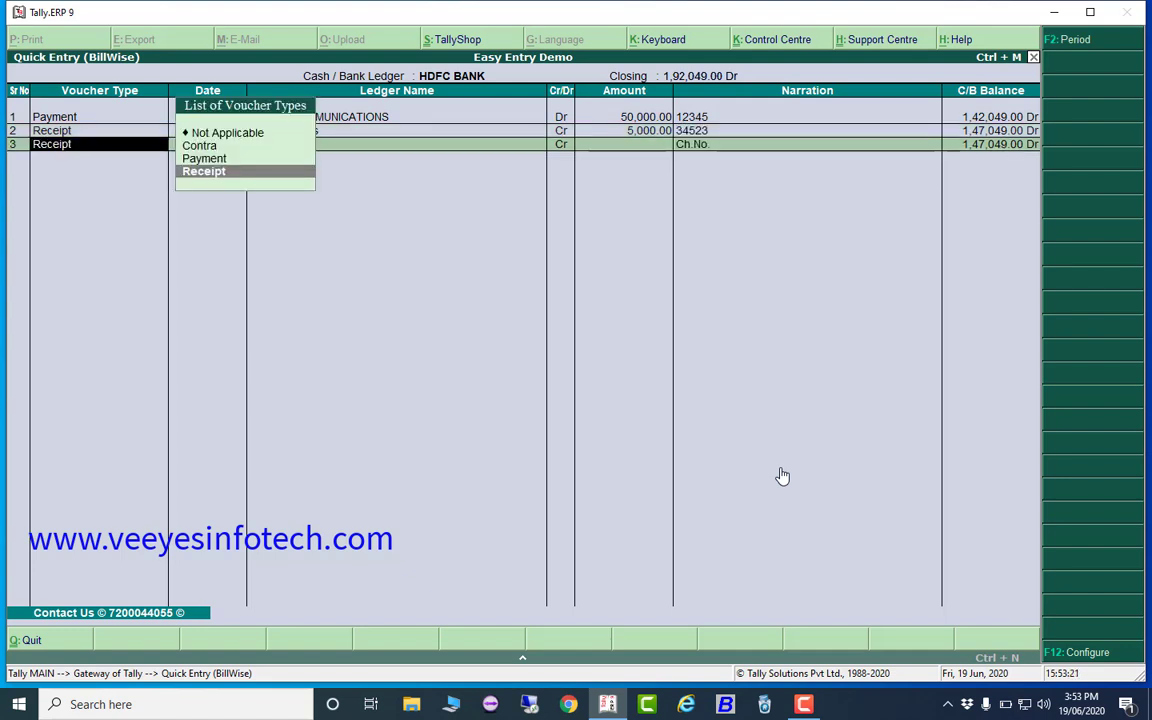
# Add a Contra row dated 19-Jun-2020 for the ledger CITY UNION BANK
pyautogui.press('Up')
pyautogui.press('Up')
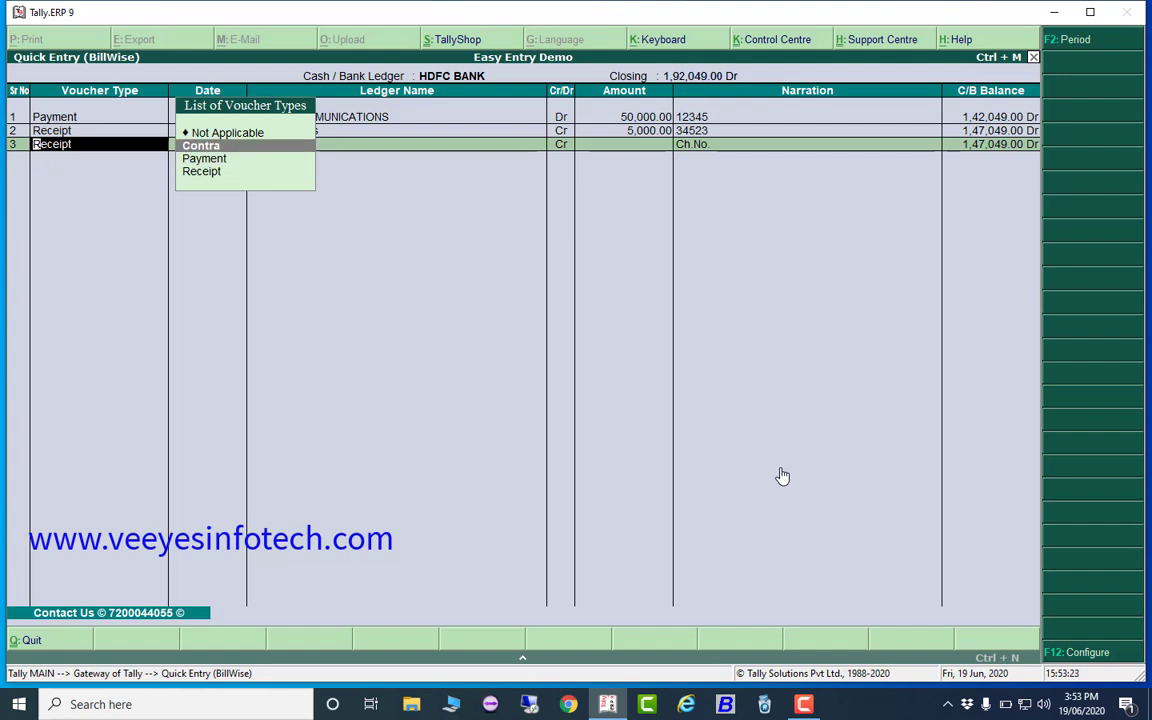
pyautogui.press('Return')
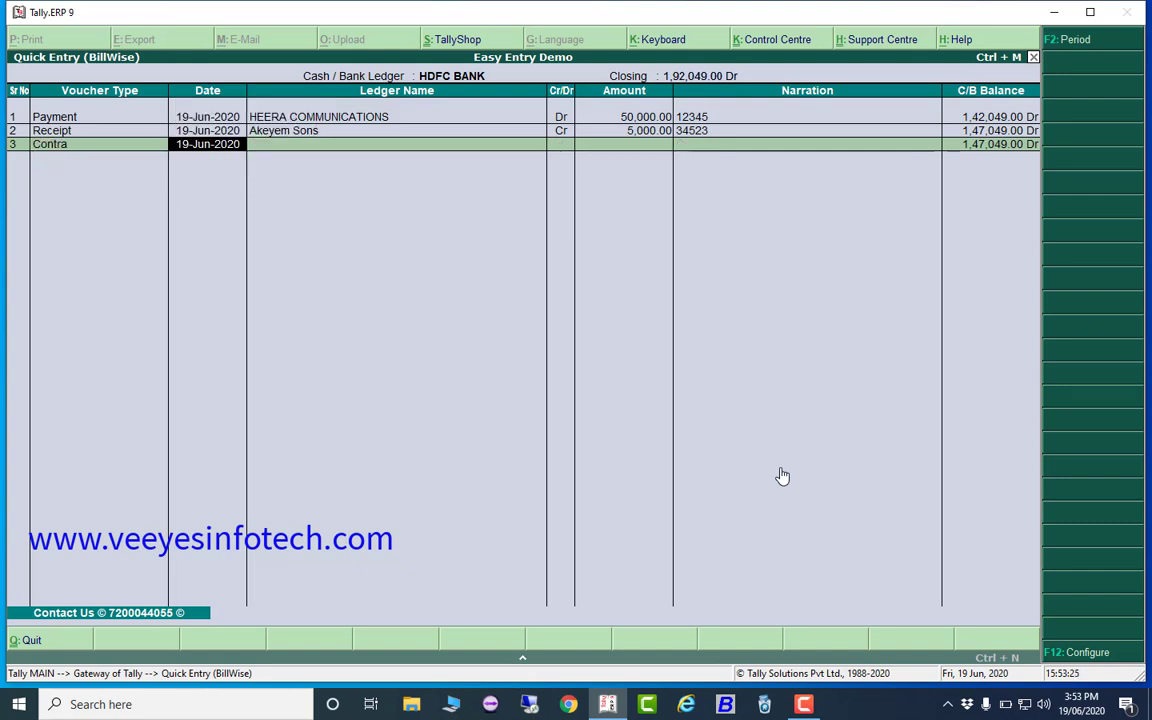
pyautogui.press('Return')
pyautogui.press('Down')
pyautogui.press('Return')
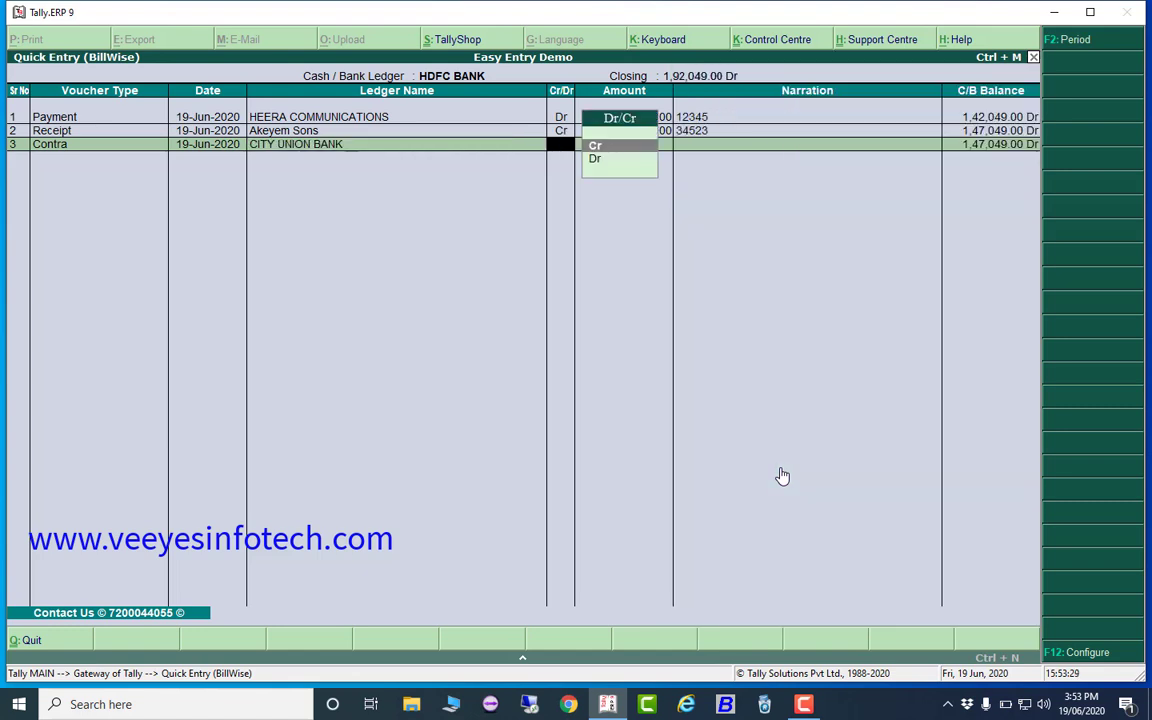
# Set the contra row to Cr with an amount of 10,000 and enter 23434 as its narration
pyautogui.press('Return')
pyautogui.write('10000')
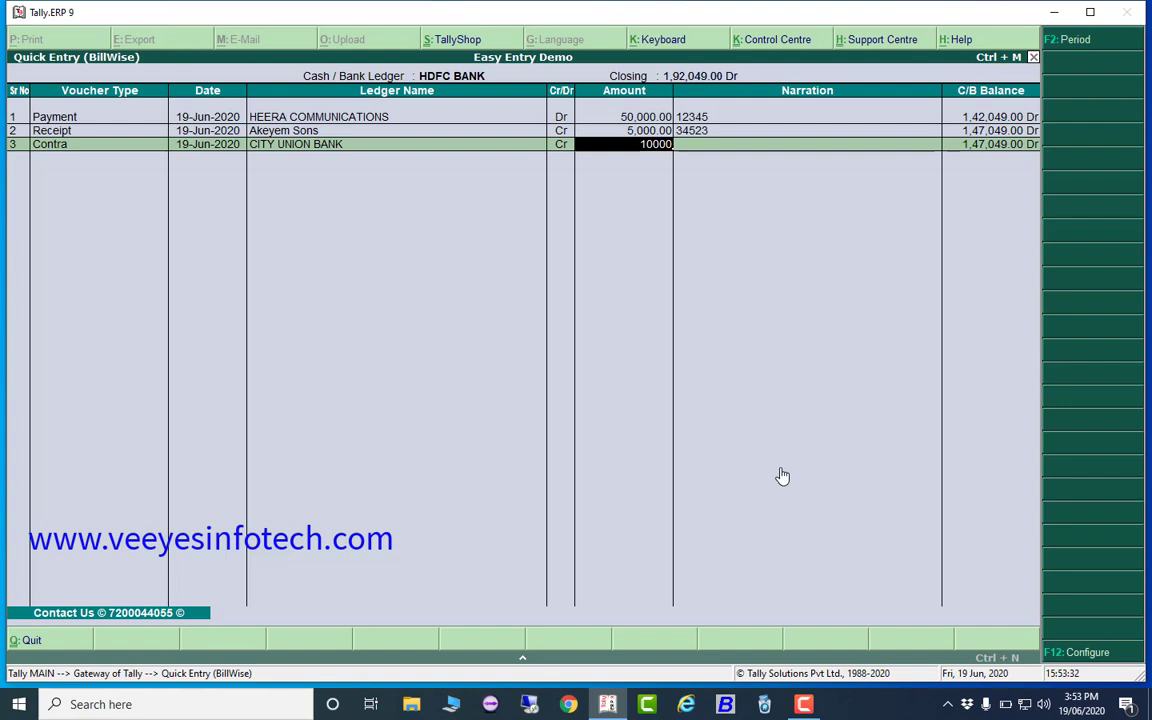
pyautogui.press('Return')
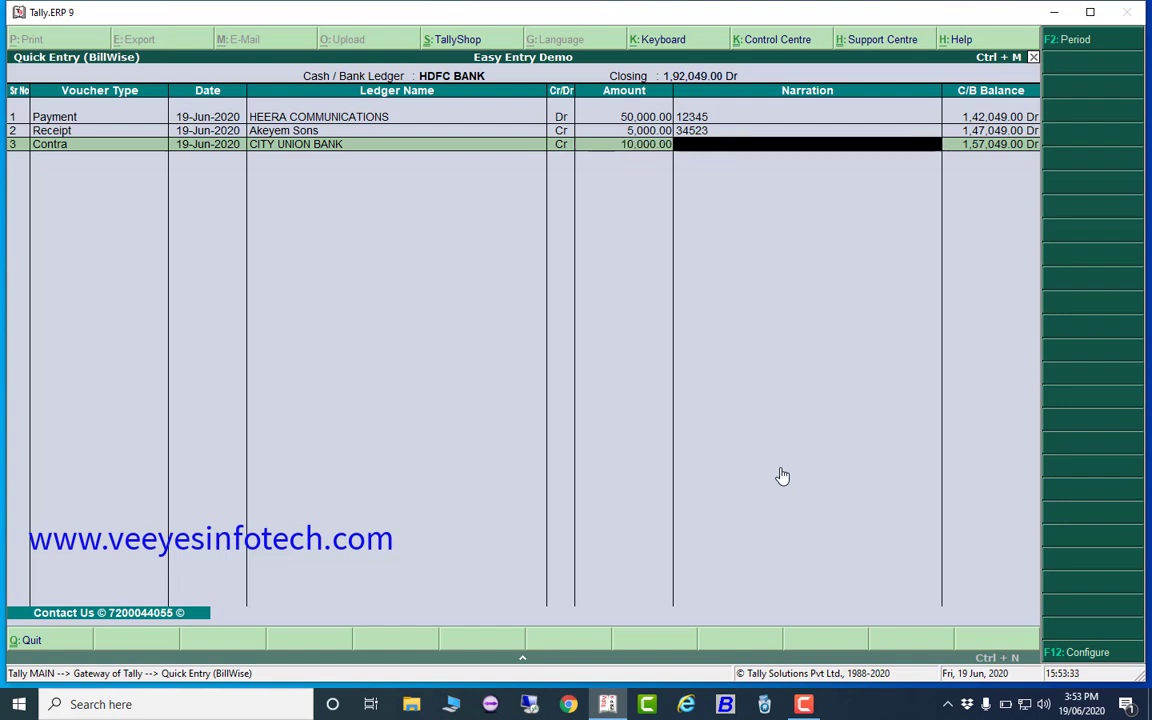
pyautogui.write('234342')
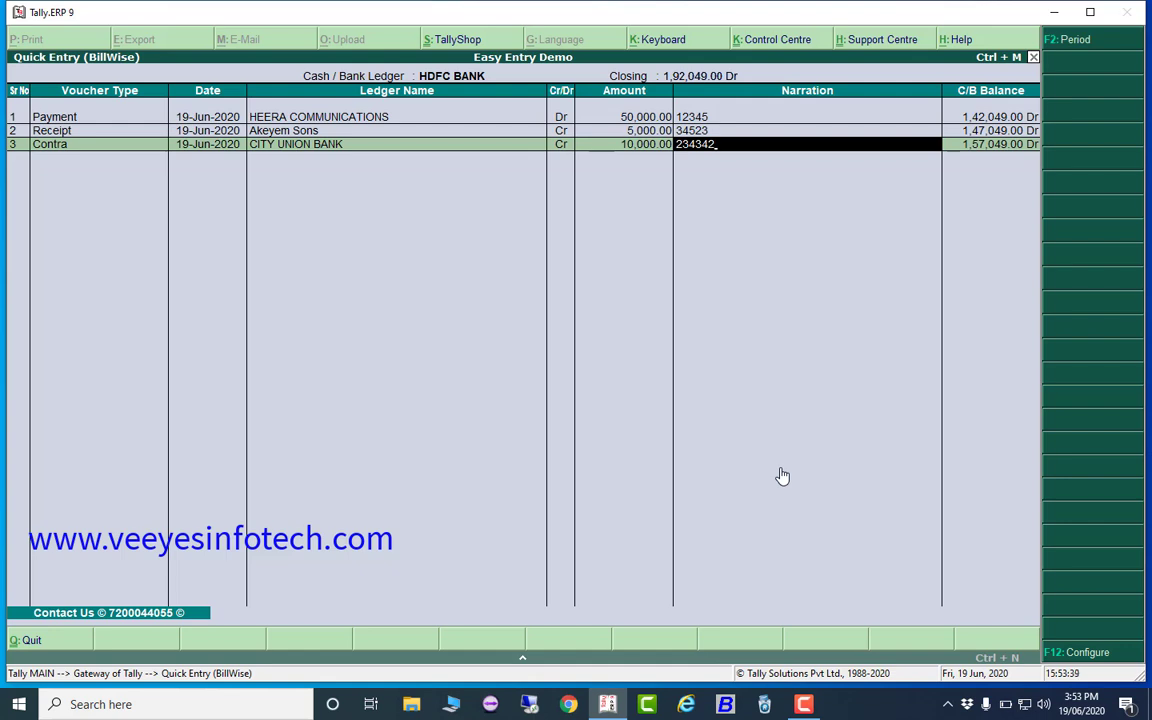
pyautogui.press('BackSpace')
pyautogui.press('Return')
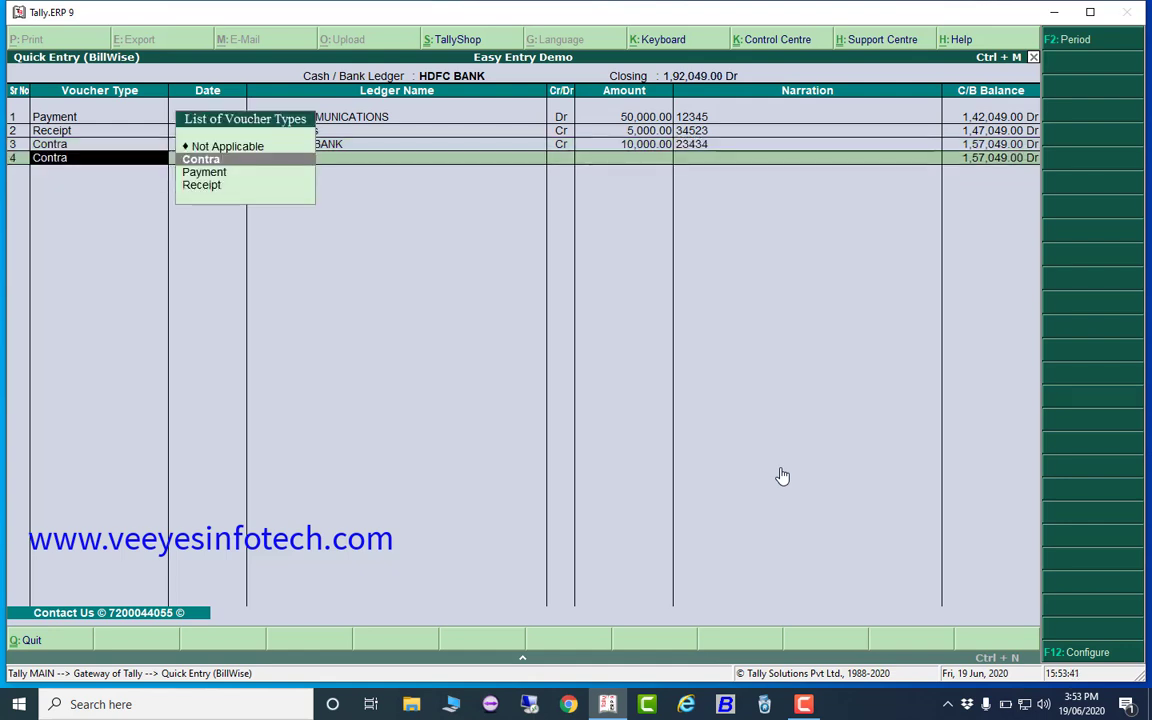
# End the entry list with Not Applicable as the voucher type and accept the vouchers
pyautogui.press('Up')
pyautogui.press('Return')
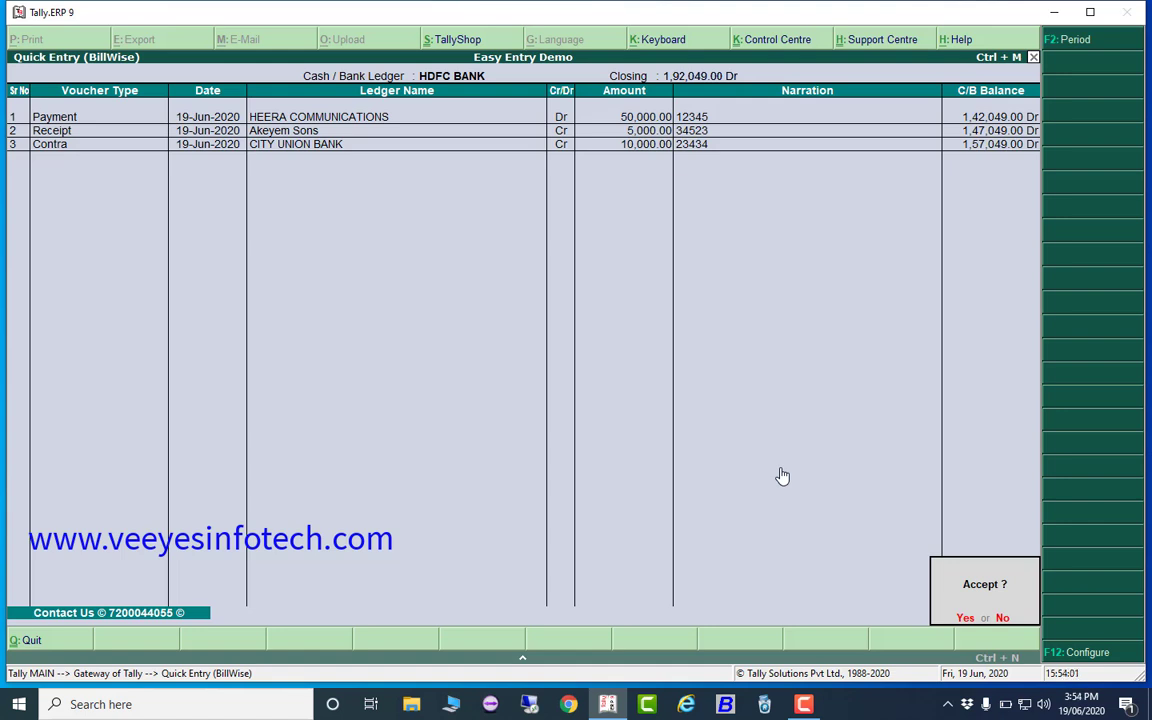
pyautogui.press('Return')
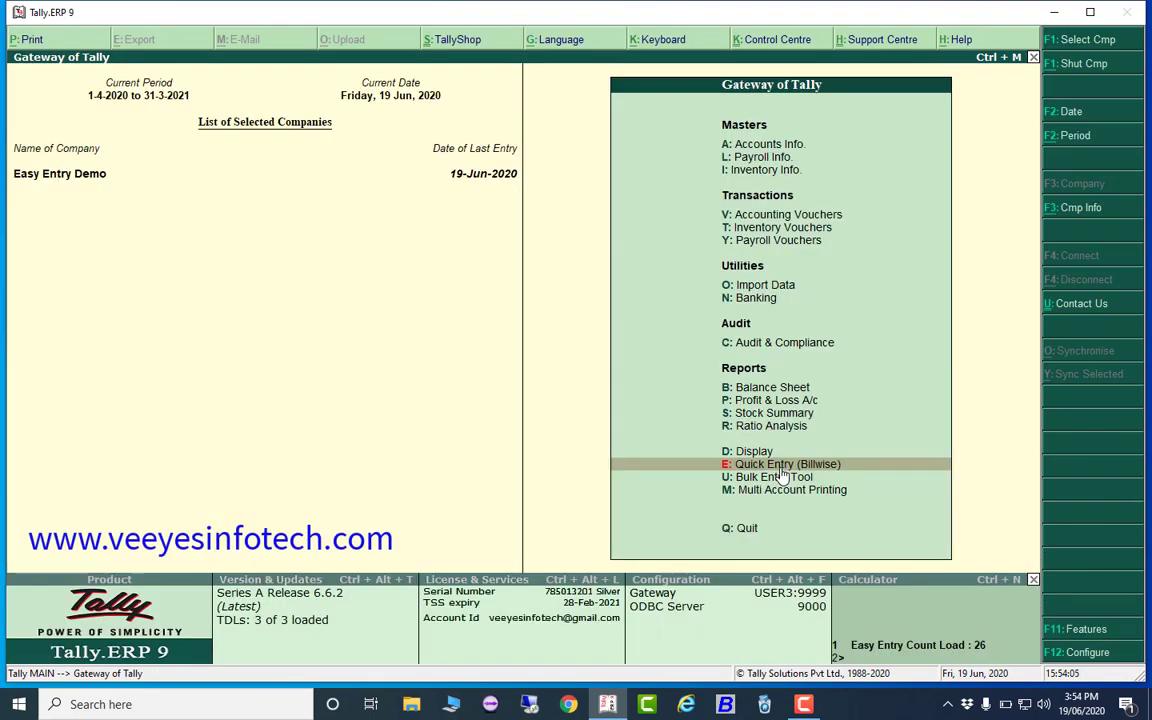
# Open the Day Book and view the CITY UNION BANK contra voucher, leaving it without changes
pyautogui.press('d')
pyautogui.press('Return')
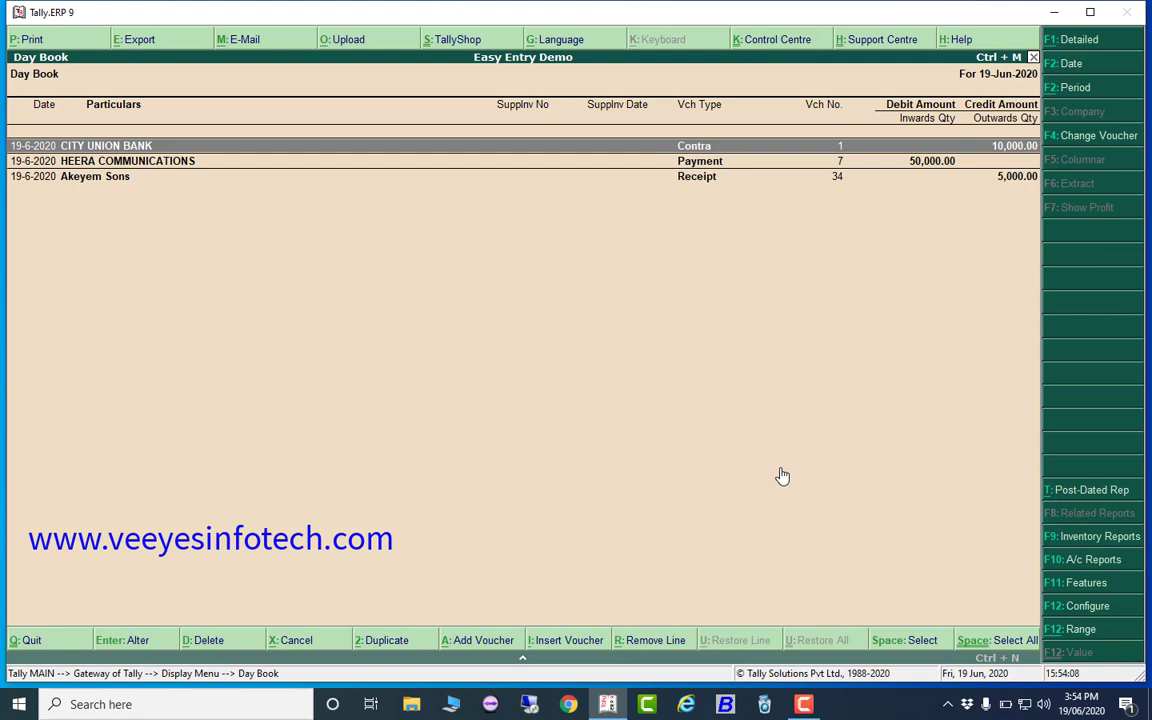
pyautogui.press('Return')
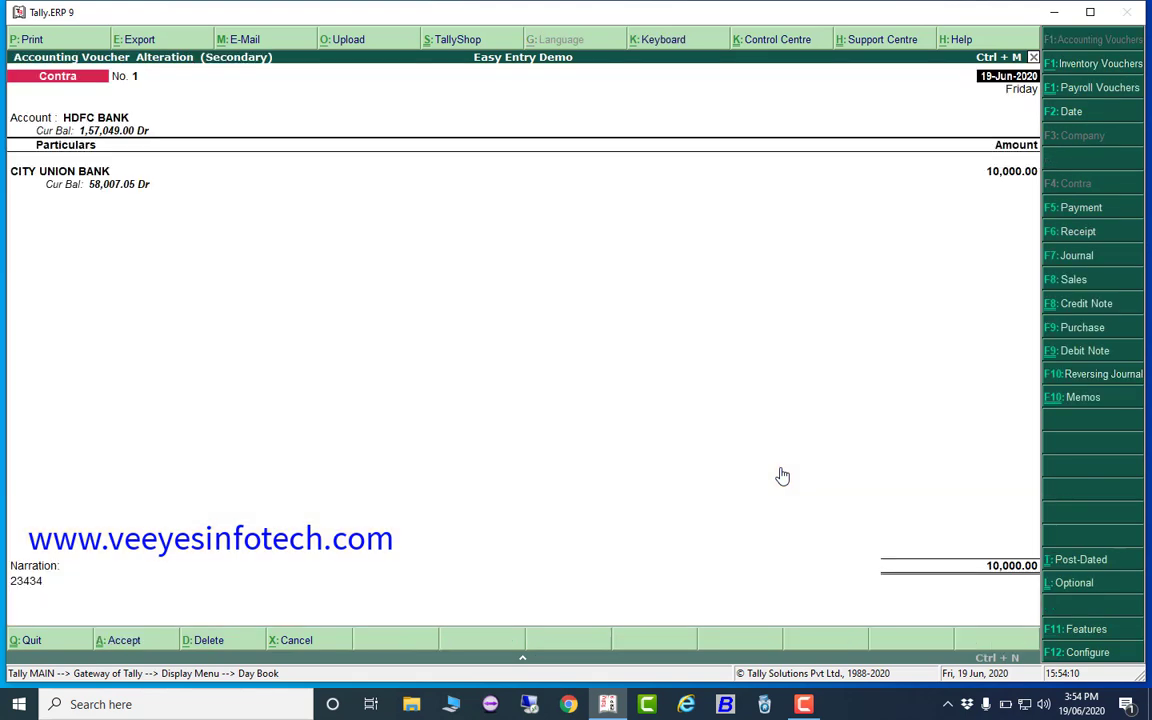
pyautogui.press('Escape')
pyautogui.press('Return')
# View the HEERA COMMUNICATIONS payment voucher and its bill-wise references, then close it without changes
pyautogui.press('Down')
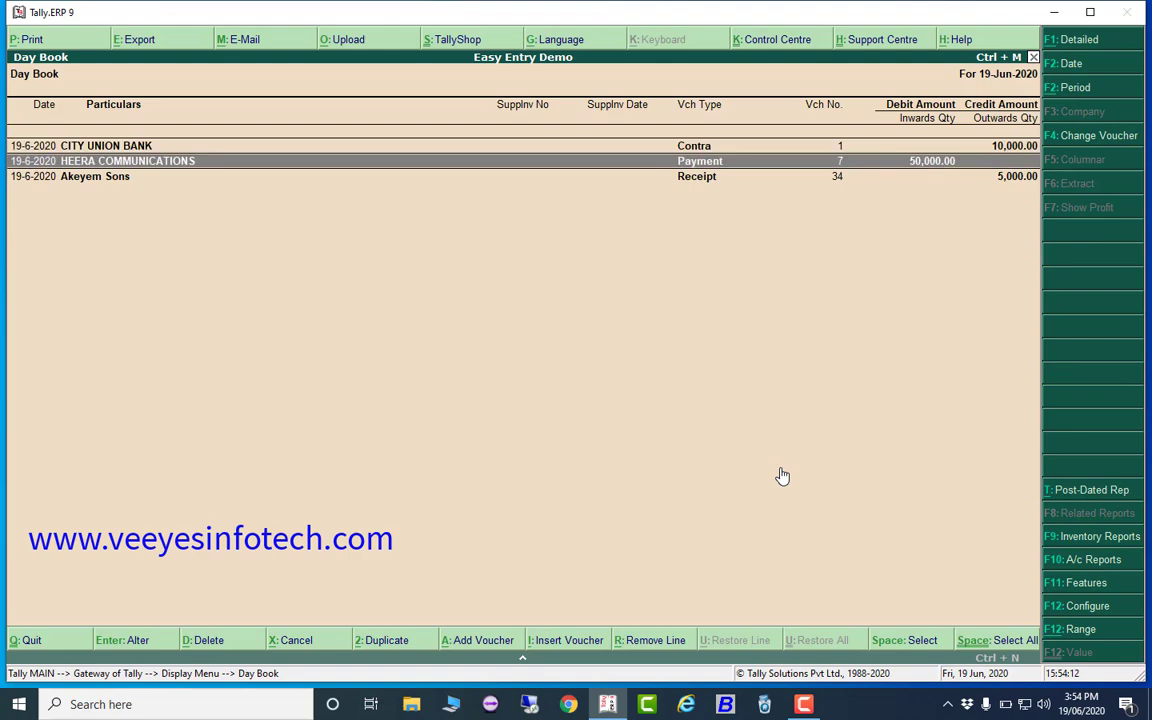
pyautogui.press('Return')
pyautogui.press('Escape')
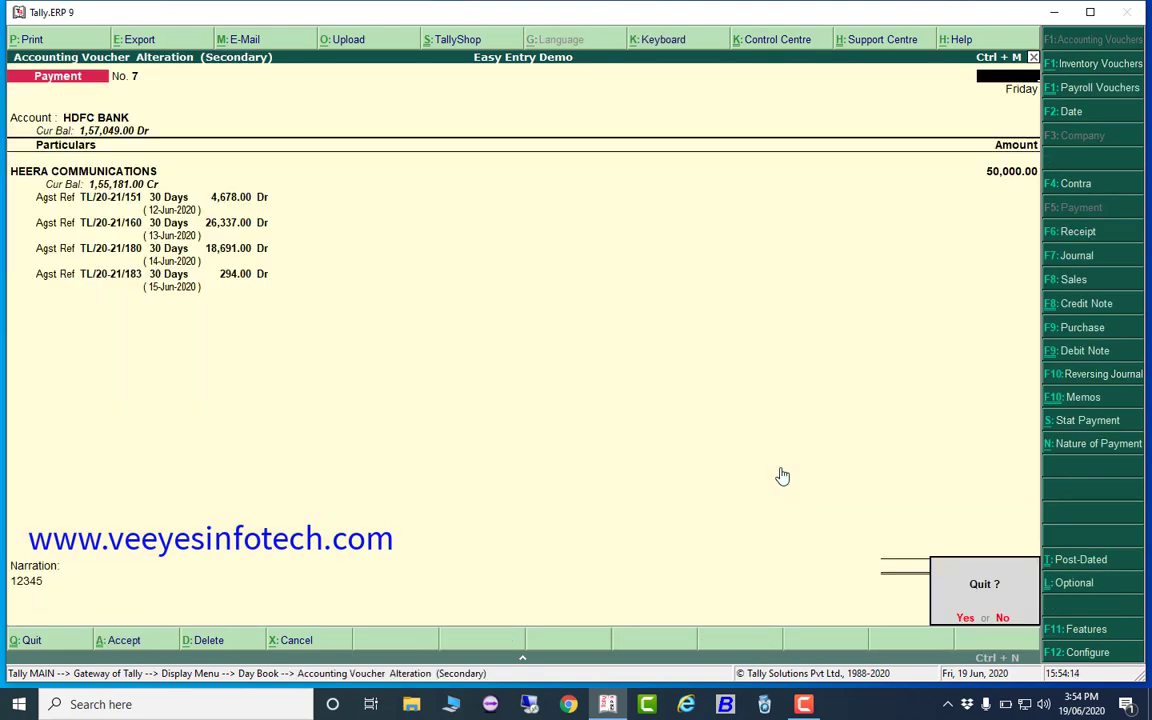
pyautogui.press('Return')
# View the Akeyem Sons receipt voucher, close it without changes and return to the Gateway of Tally
pyautogui.press('Down')
pyautogui.press('Return')
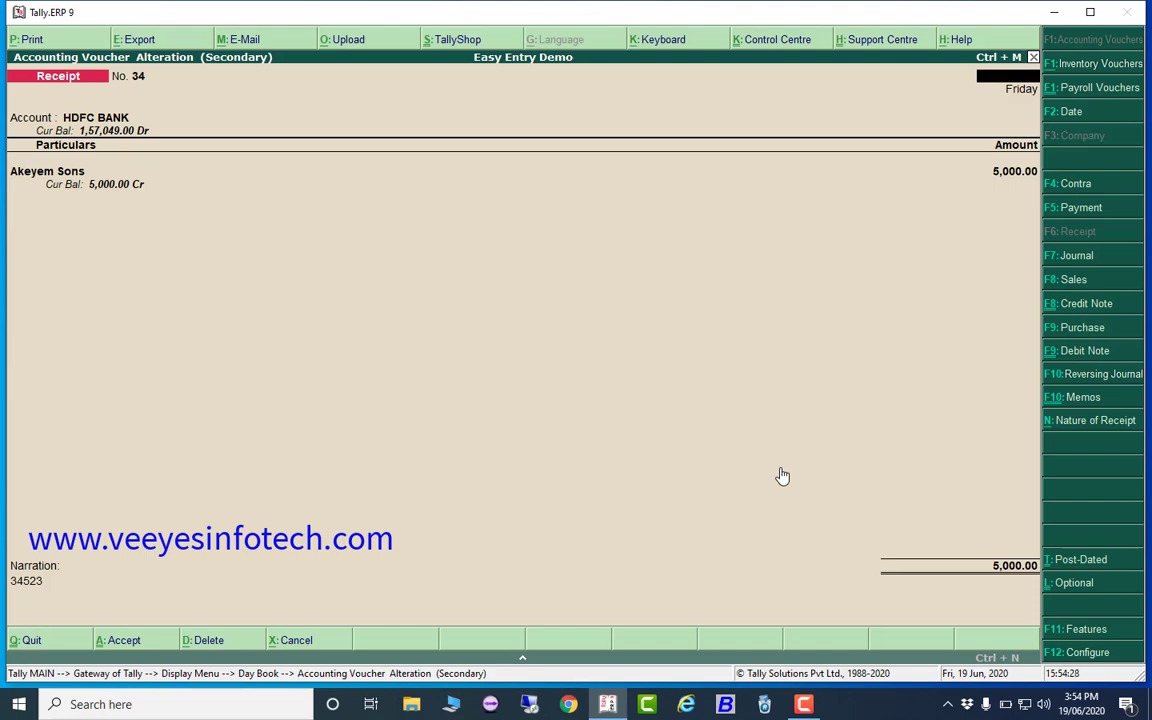
pyautogui.press('Escape')
pyautogui.press('y')
pyautogui.press('Escape')
pyautogui.press('Escape')
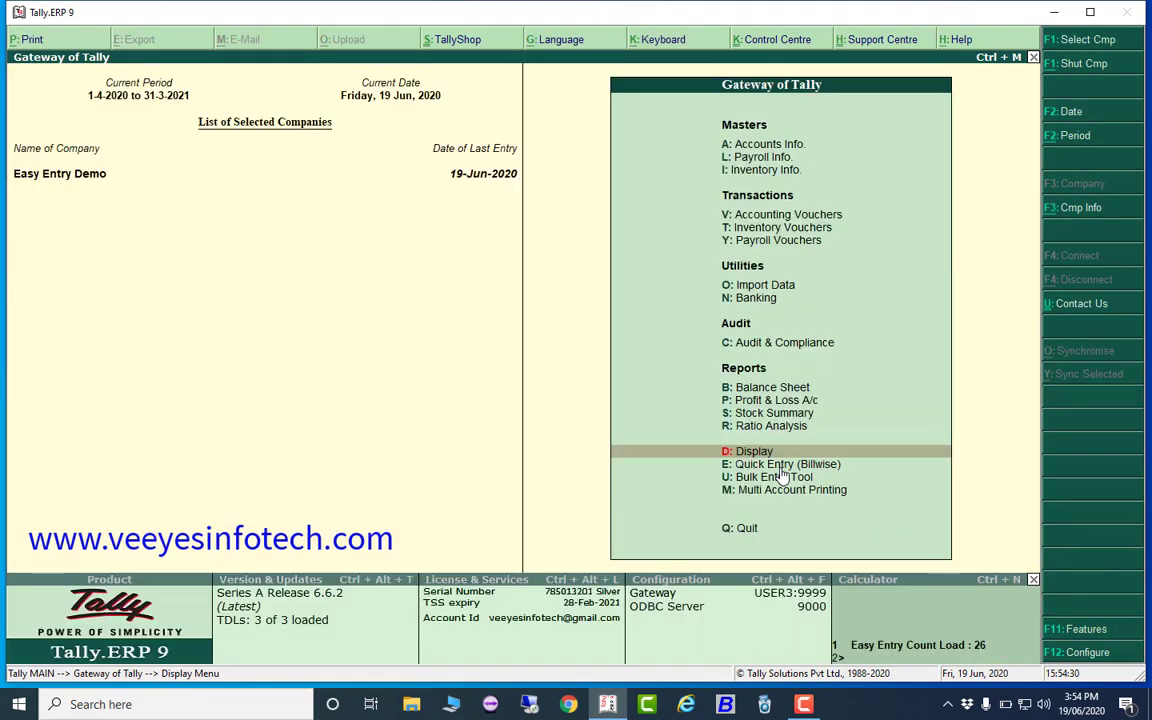
# Open the Bulk Entry Tool and set the posting period from 1-6-2020 to 30-6-2020
pyautogui.press('Down')
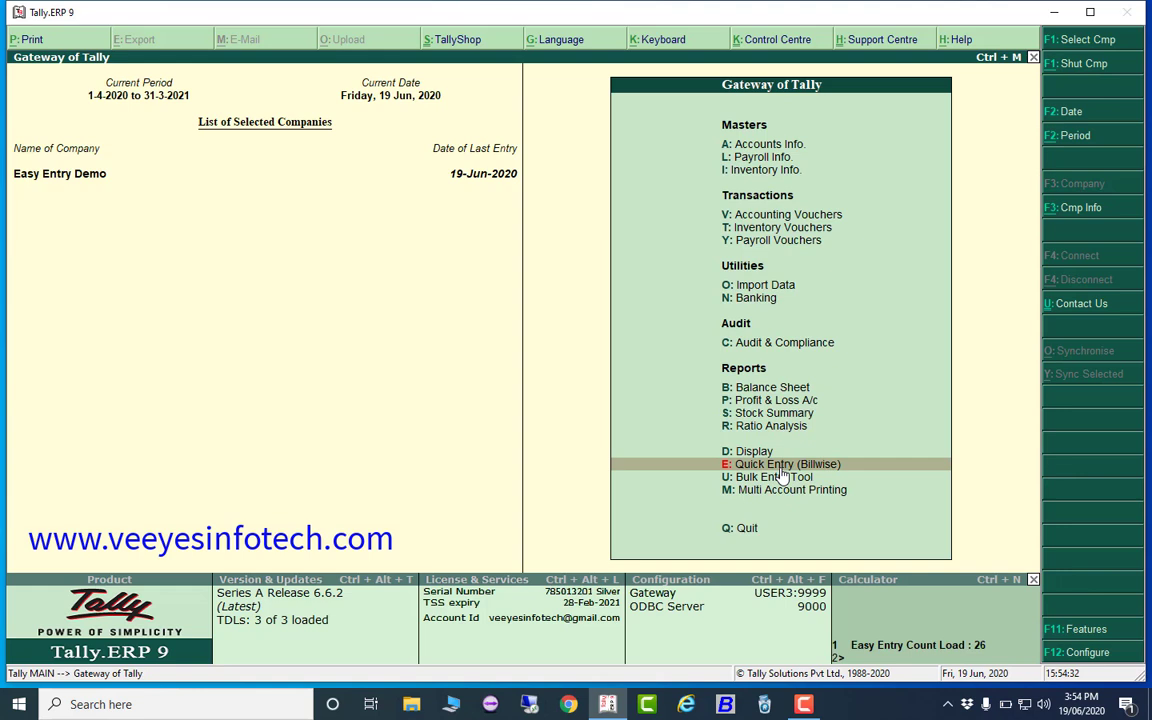
pyautogui.press('Down')
pyautogui.press('Return')
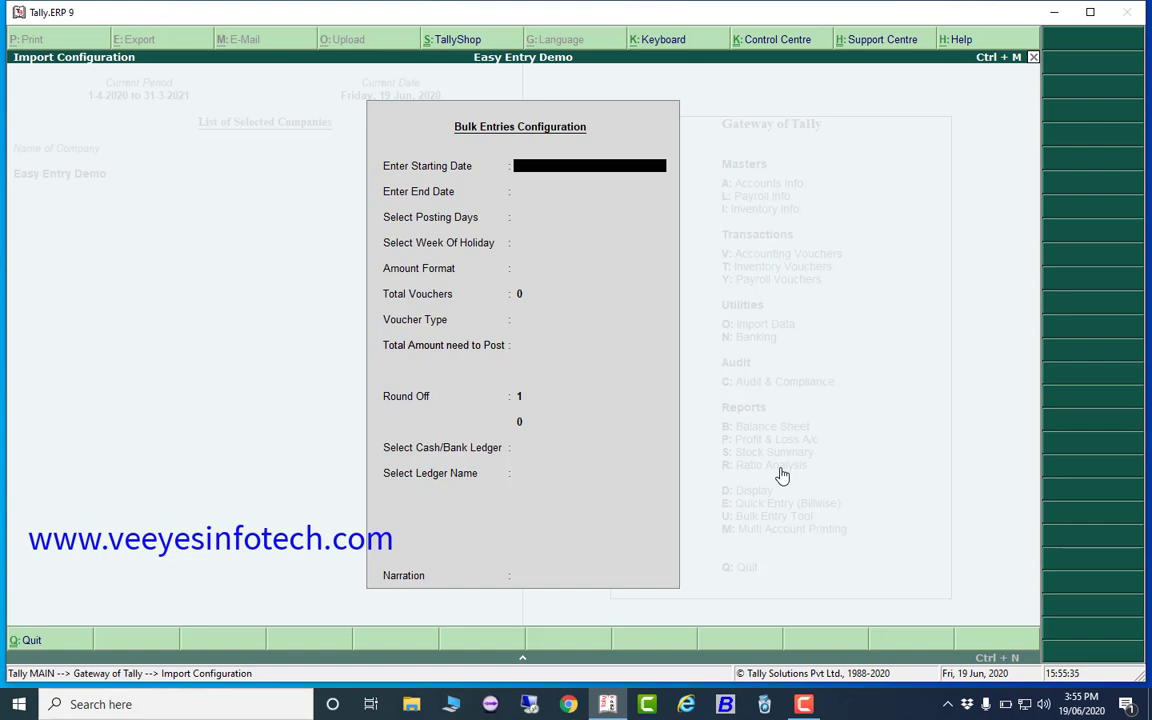
pyautogui.write('1-6-2020')
pyautogui.press('Return')
pyautogui.write('30')
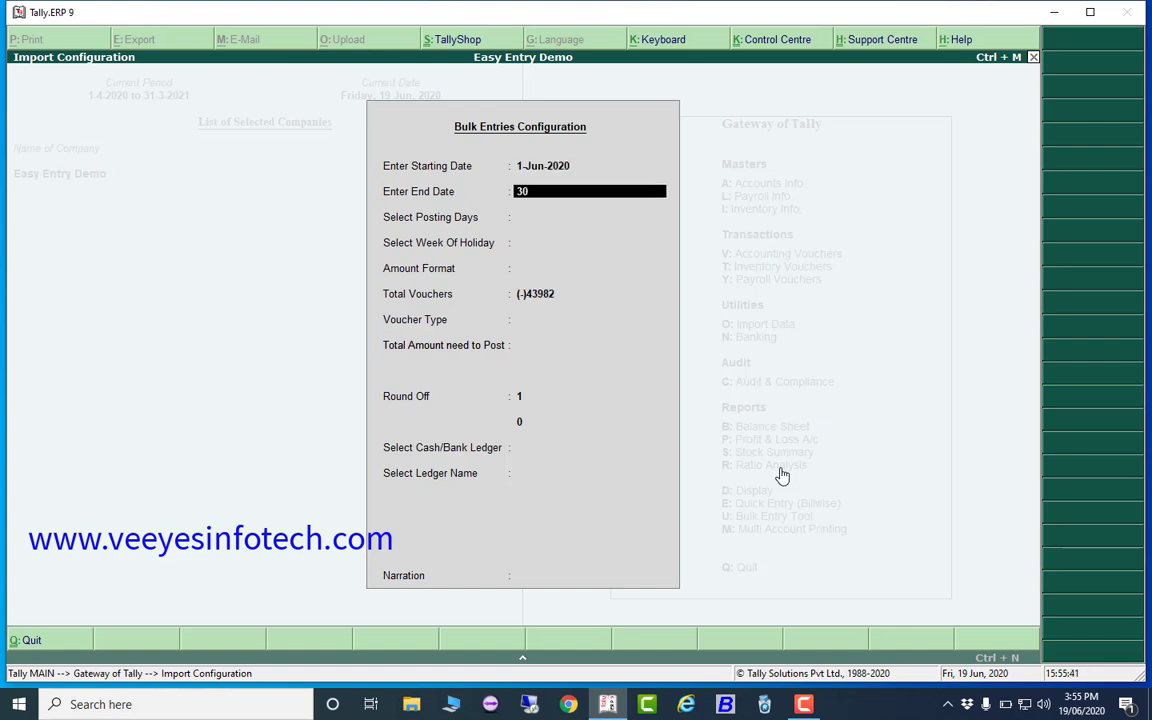
pyautogui.write('-6-200')
pyautogui.write('0')
pyautogui.press('Return')
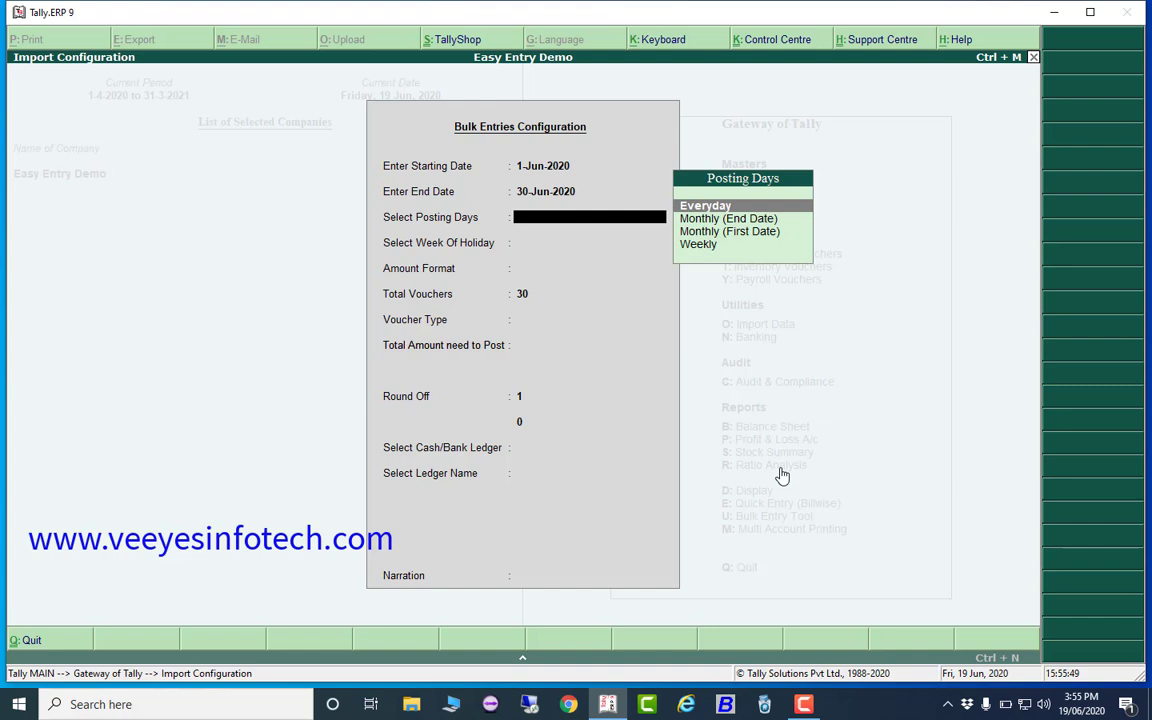
# Set the posting days to Everyday and the weekly holiday to Sunday
pyautogui.press('Return')
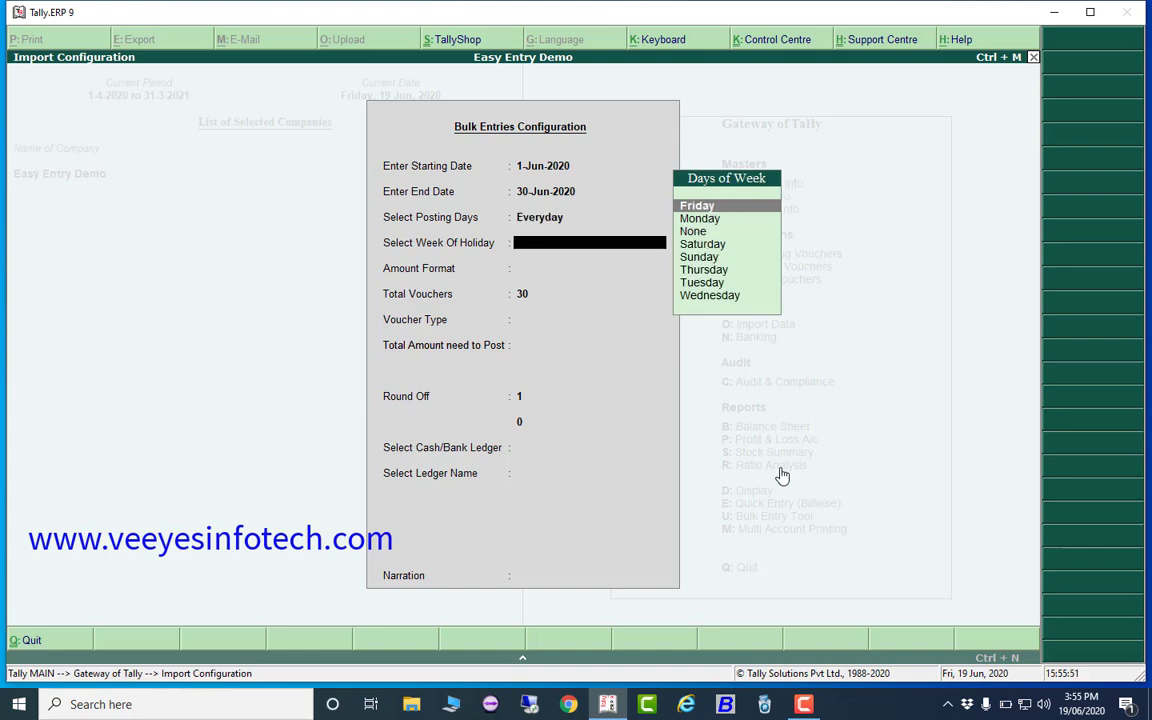
pyautogui.press('BackSpace')
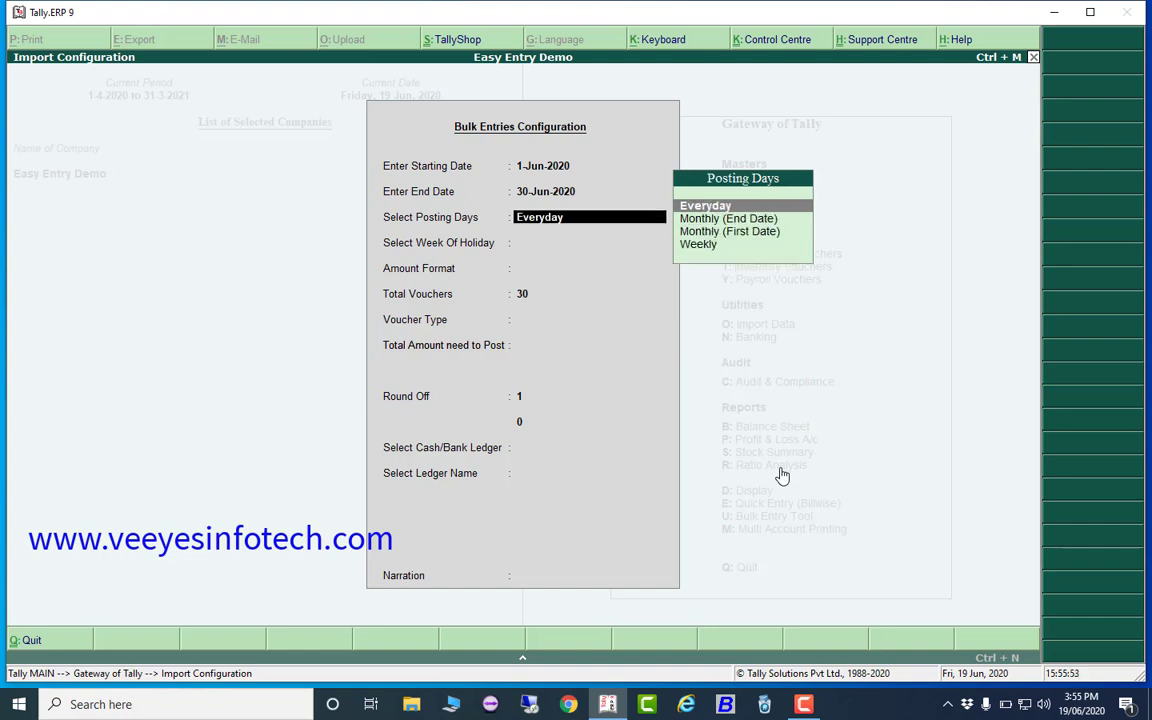
pyautogui.press('Return')
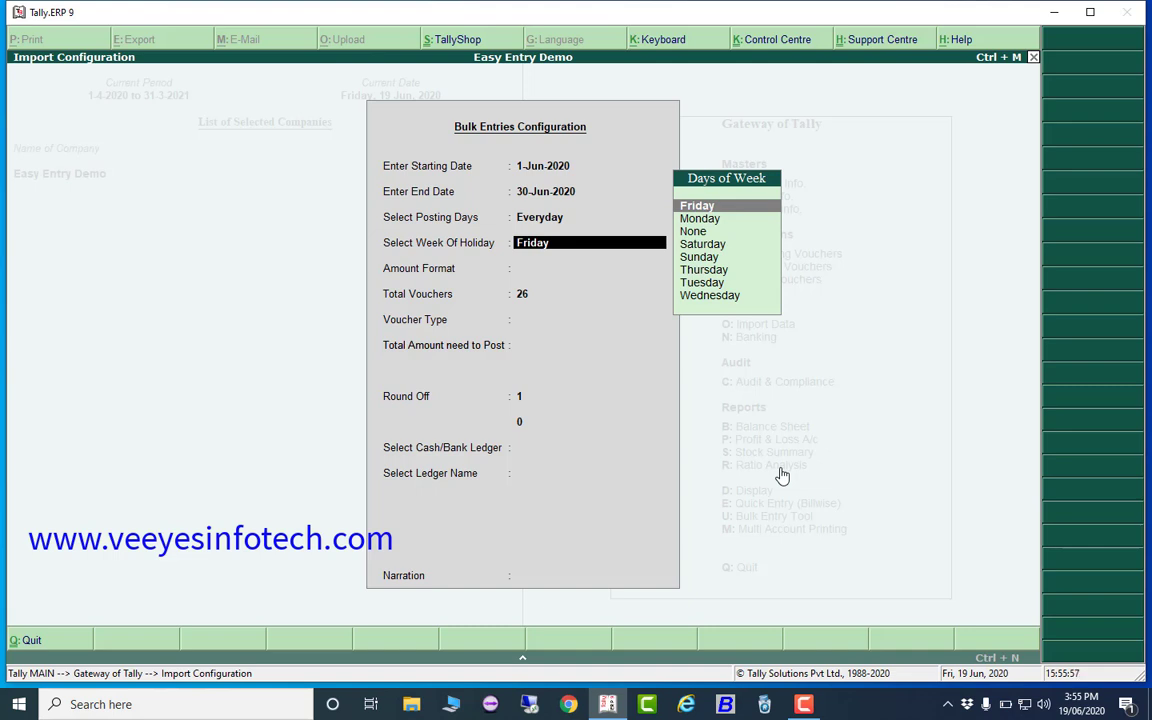
pyautogui.press('Down')
pyautogui.press('Down')
pyautogui.press('Down')
pyautogui.press('Down')
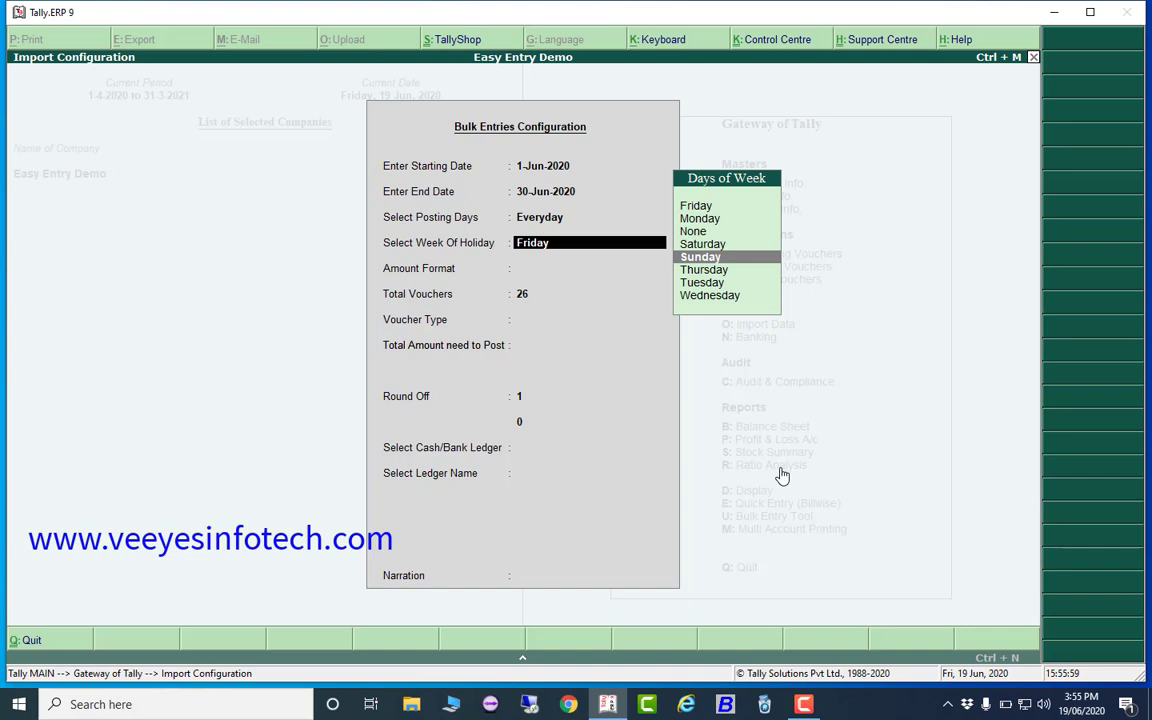
pyautogui.press('Return')
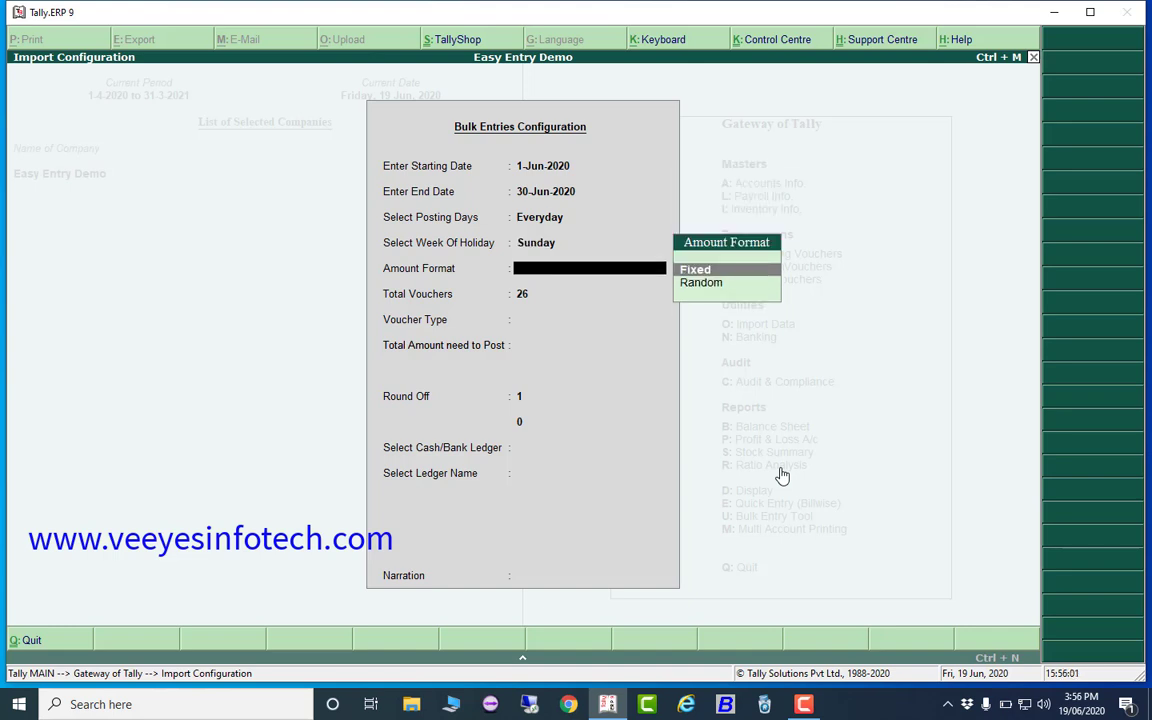
# Choose the Random amount format and the Sales voucher type, keeping 26 total vouchers
pyautogui.press('Down')
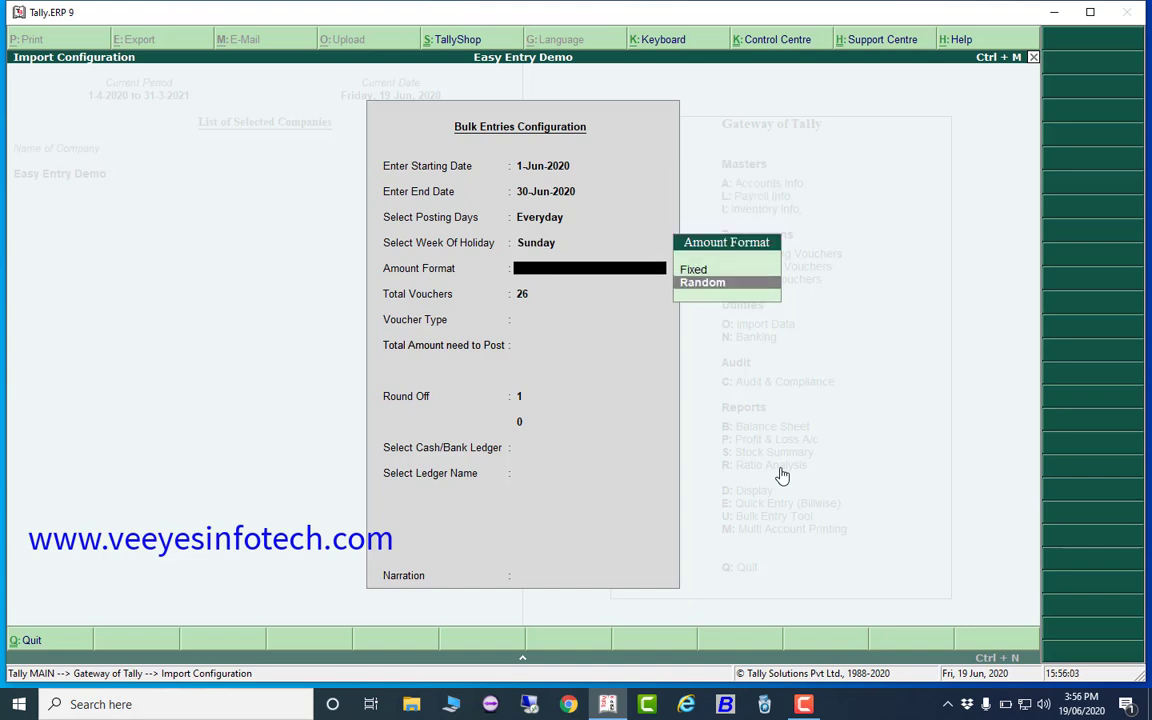
pyautogui.press('Return')
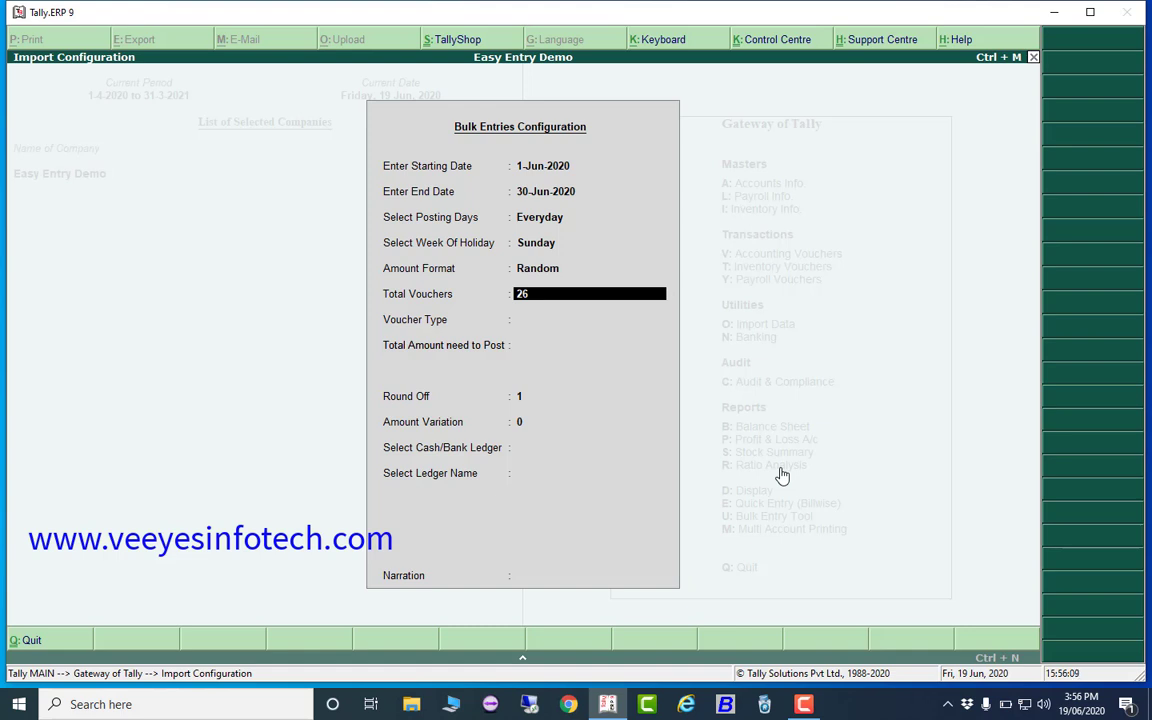
pyautogui.press('Return')
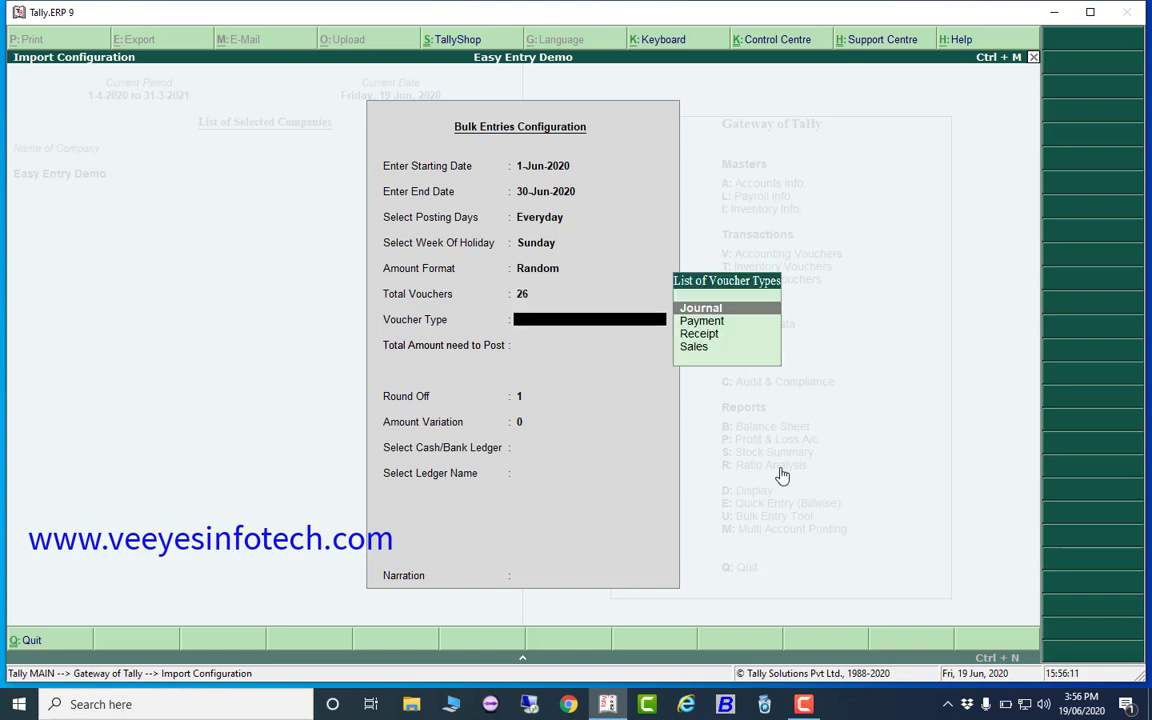
pyautogui.press('Down')
pyautogui.press('Down')
pyautogui.press('Down')
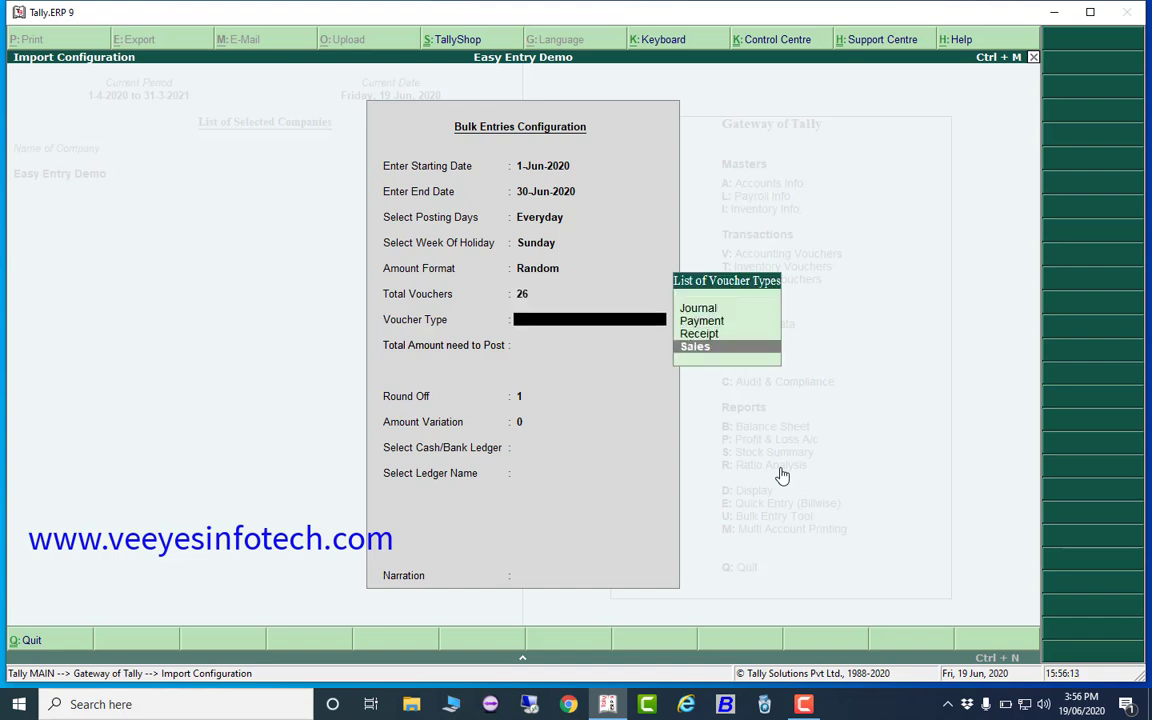
pyautogui.press('Return')
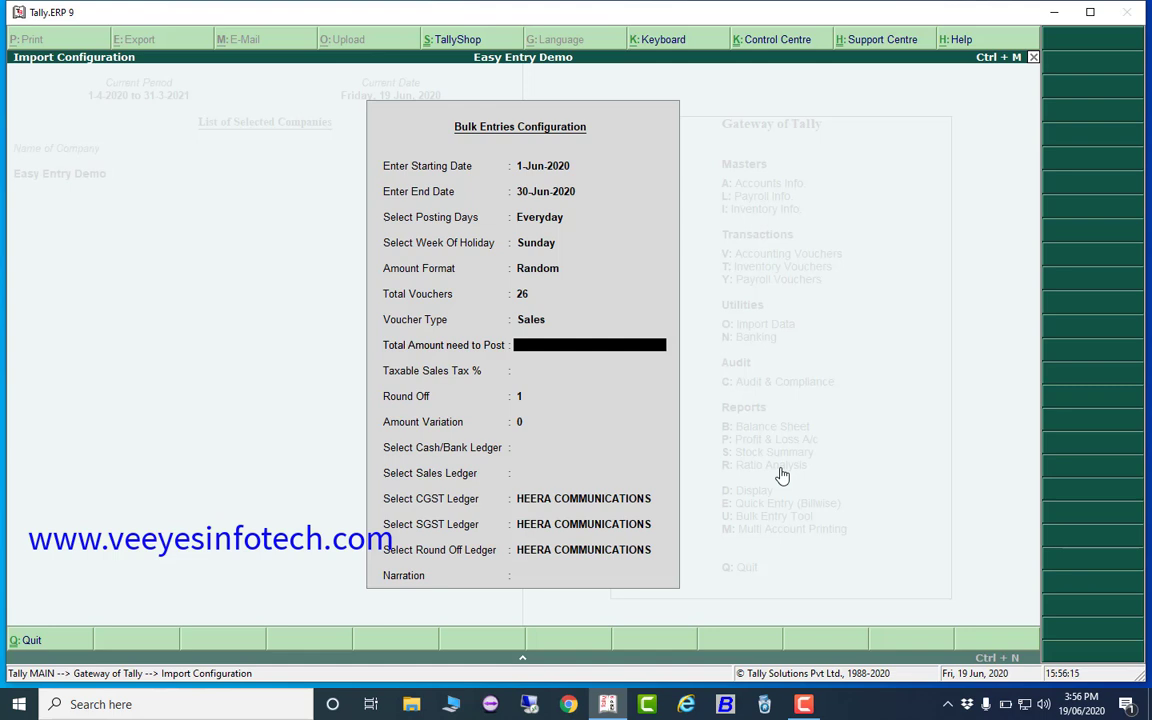
# Set the total amount to post to 250000 with 18% taxable sales tax, keeping round off 1 and amount variation 0
pyautogui.write('250000')
pyautogui.press('Return')
pyautogui.write('18')
pyautogui.press('Return')
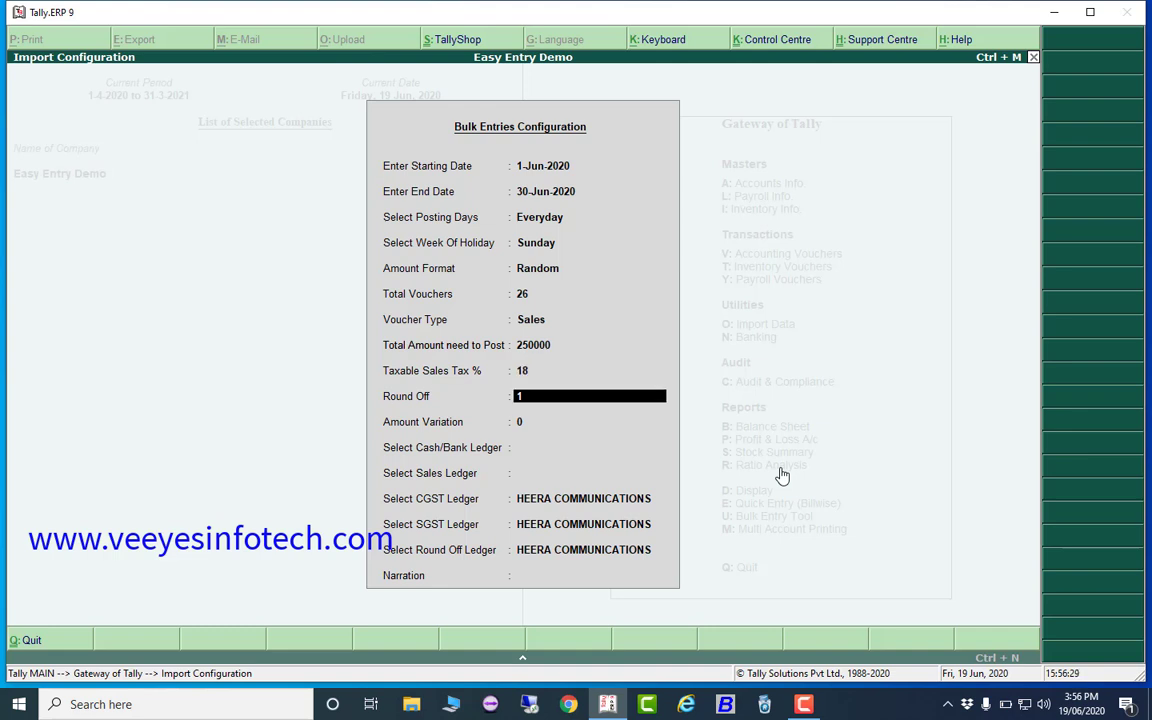
pyautogui.press('Return')
pyautogui.press('Return')
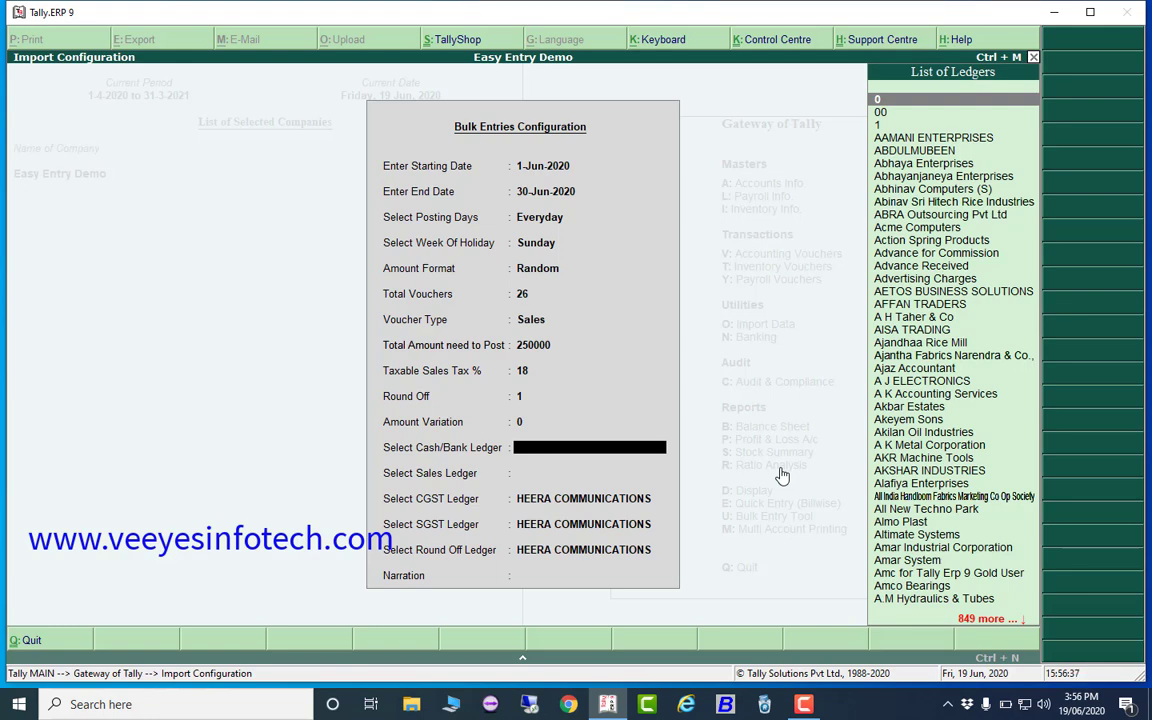
# Select Cash as the cash/bank ledger and Gst Sales as the sales ledger
pyautogui.write('Cas')
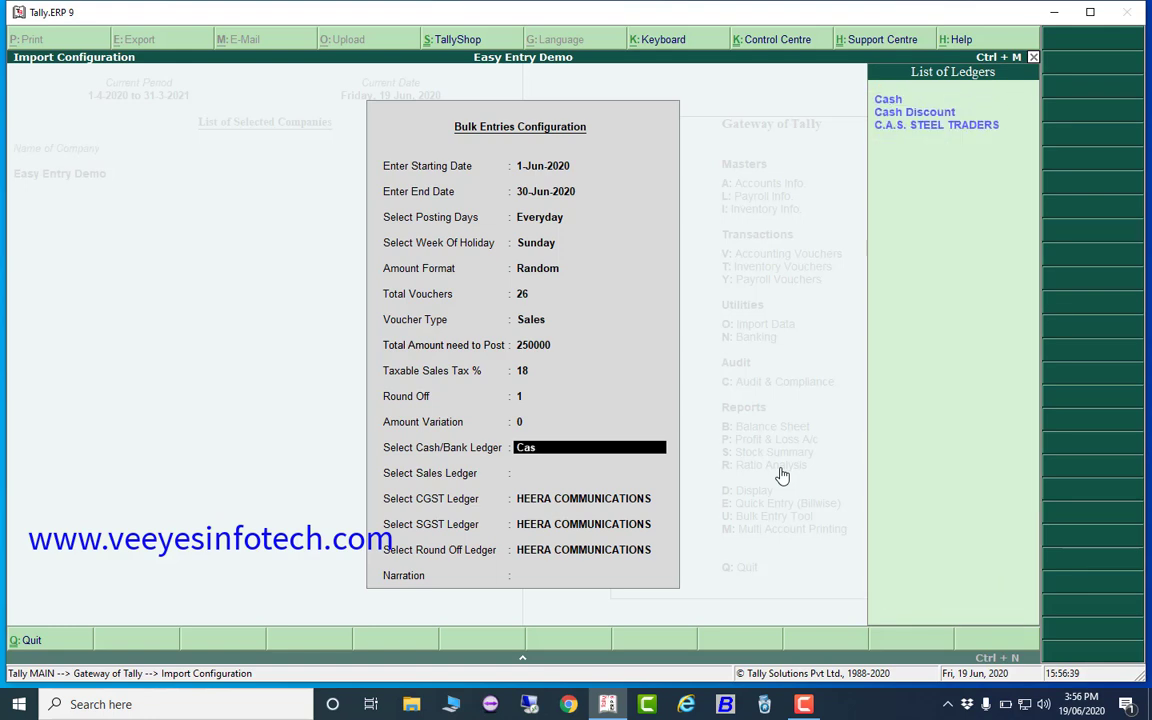
pyautogui.press('Return')
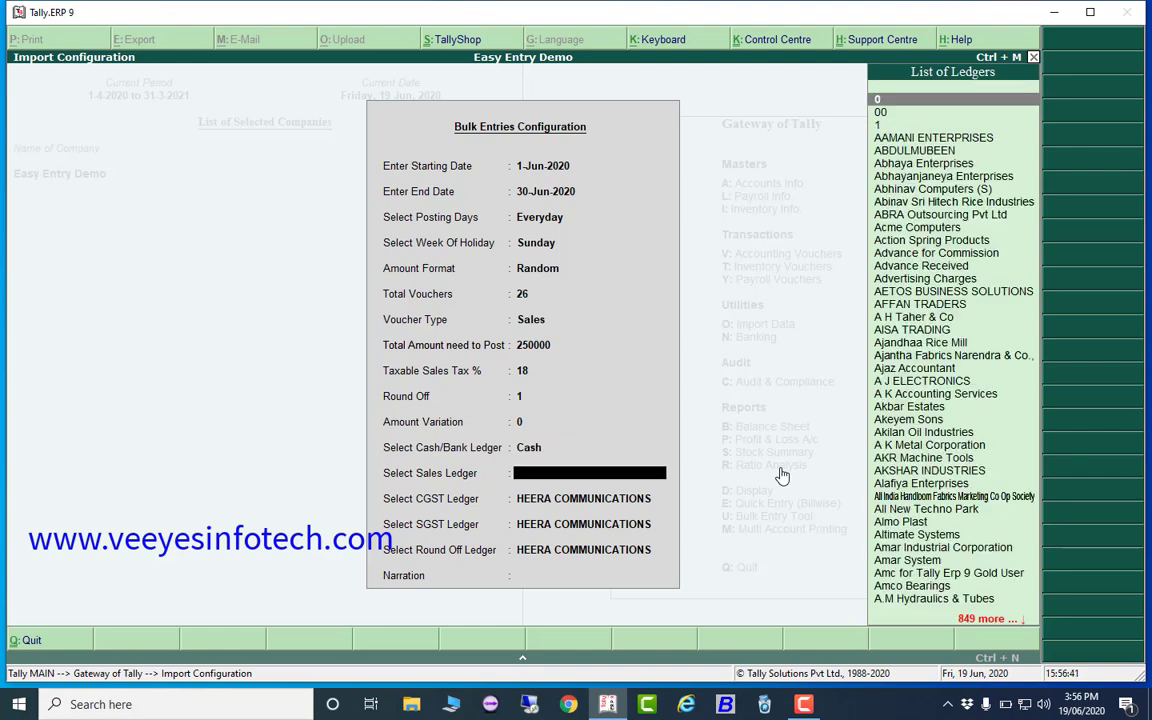
pyautogui.write('Gst')
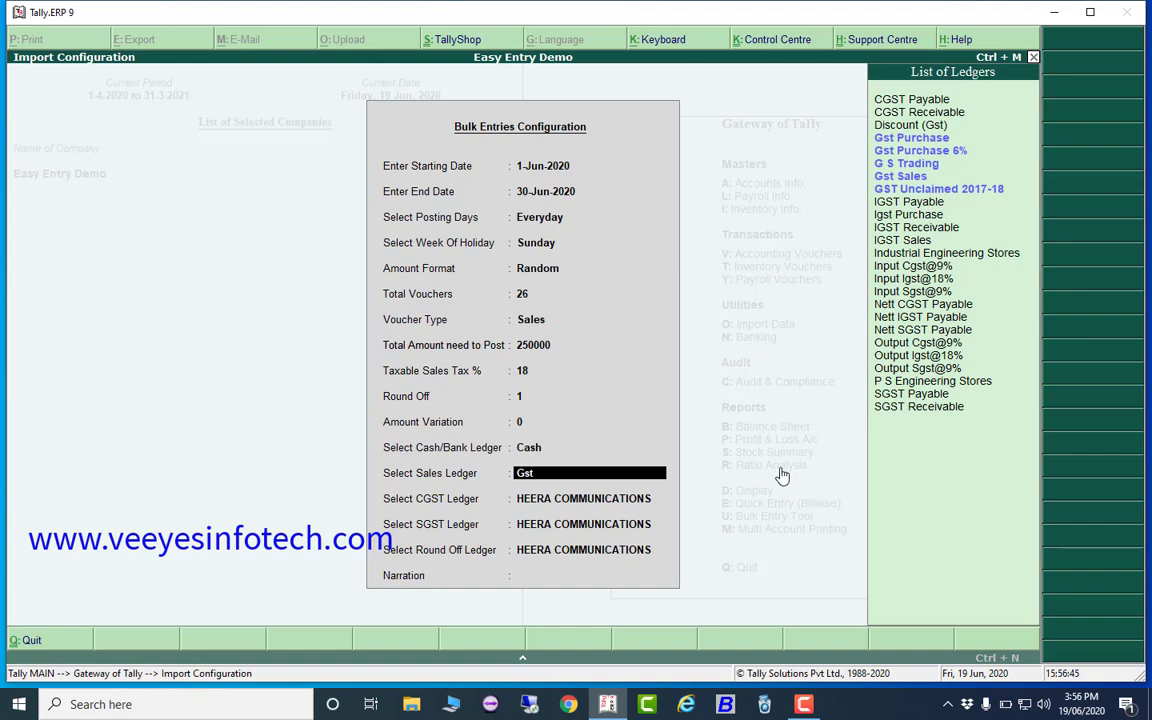
pyautogui.press('Down')
pyautogui.press('Down')
pyautogui.press('Down')
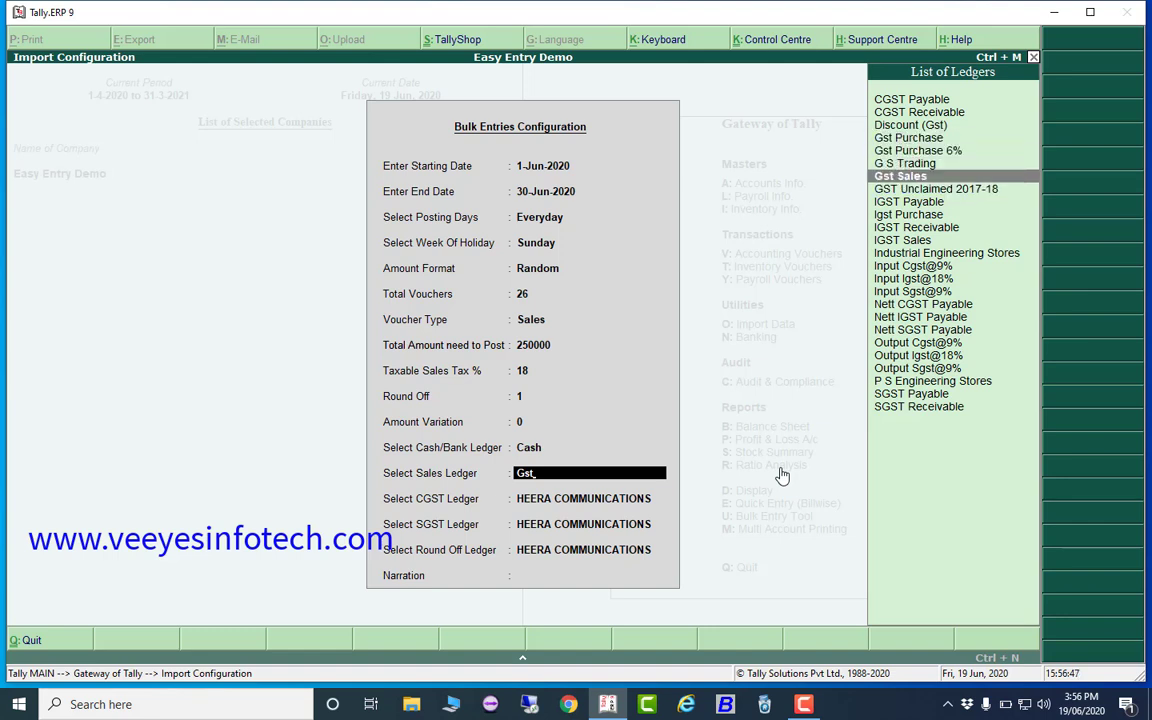
pyautogui.press('Return')
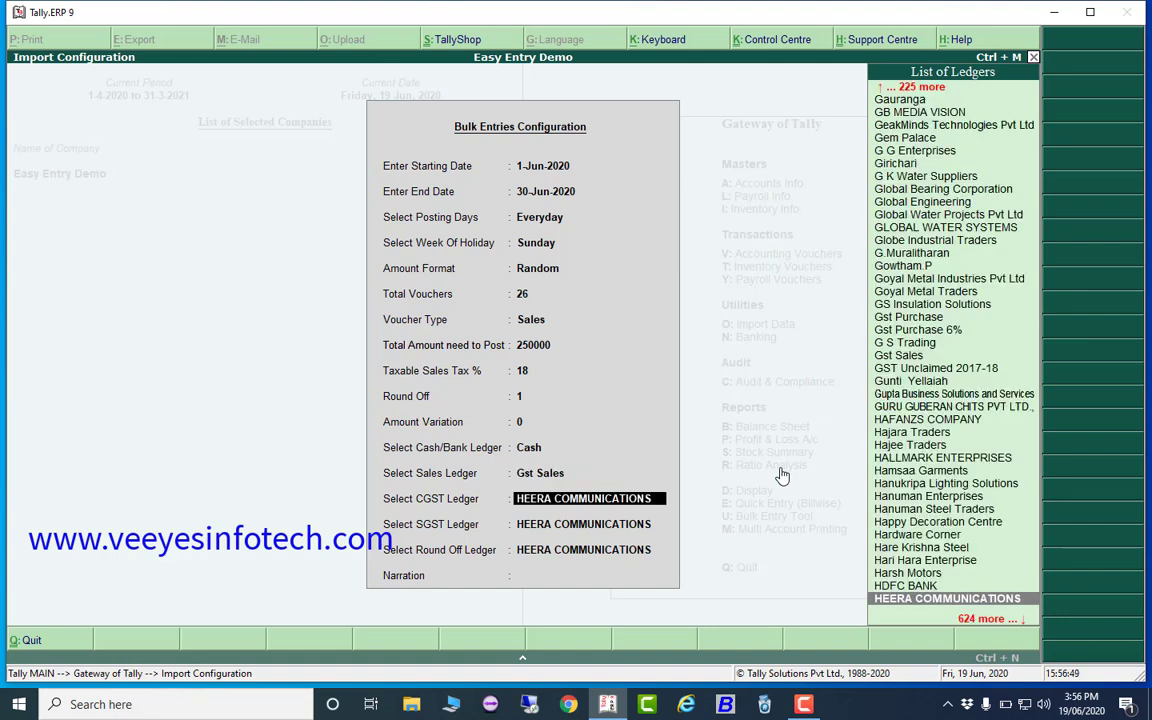
# Select Output Cgst@9% as the CGST ledger
pyautogui.write('Cgs')
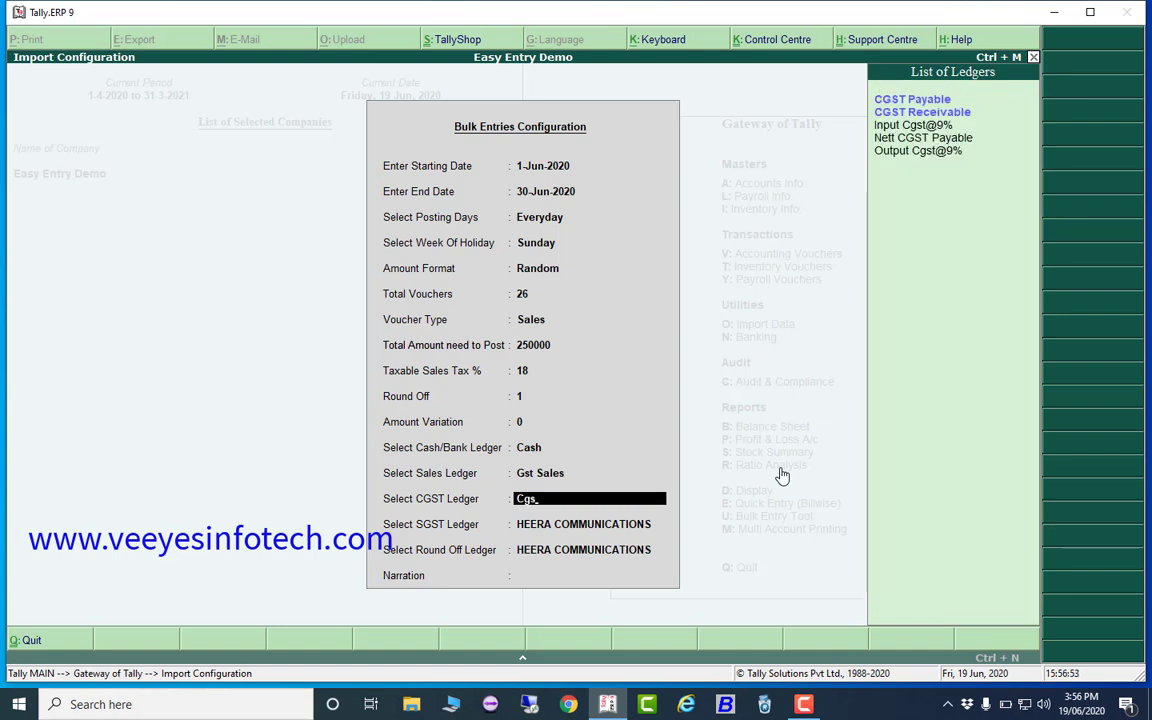
pyautogui.press('Down')
pyautogui.press('Down')
pyautogui.press('Down')
pyautogui.press('Down')
pyautogui.press('Down')
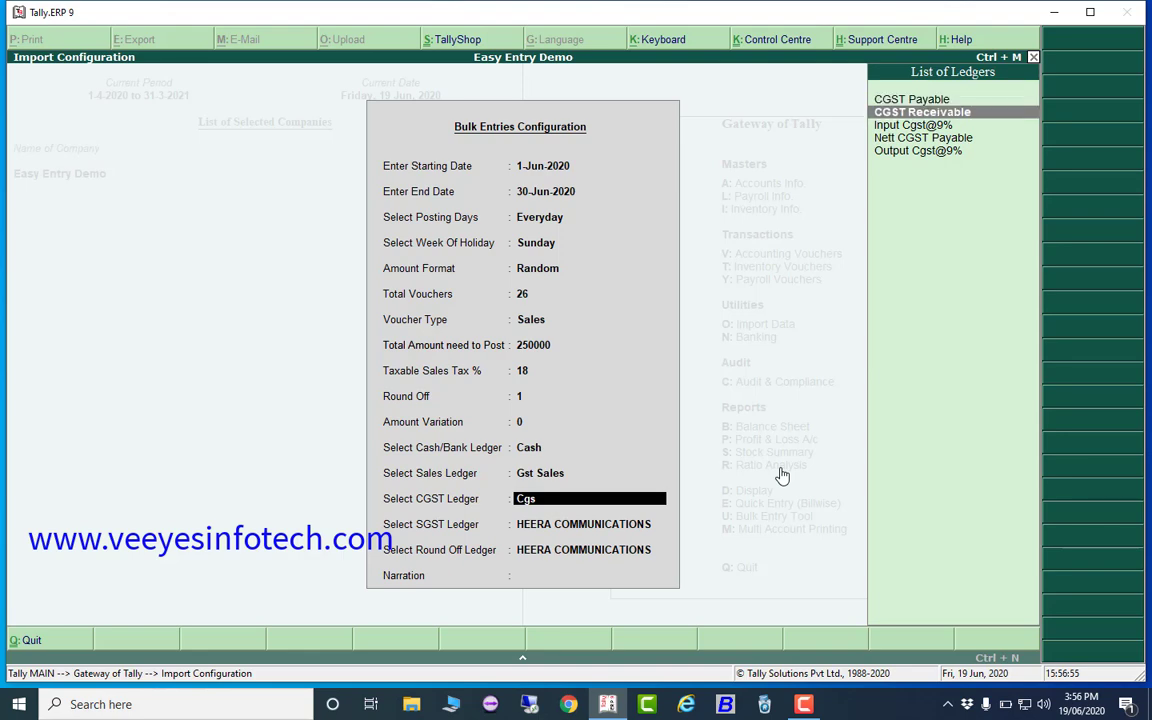
pyautogui.press('Return')
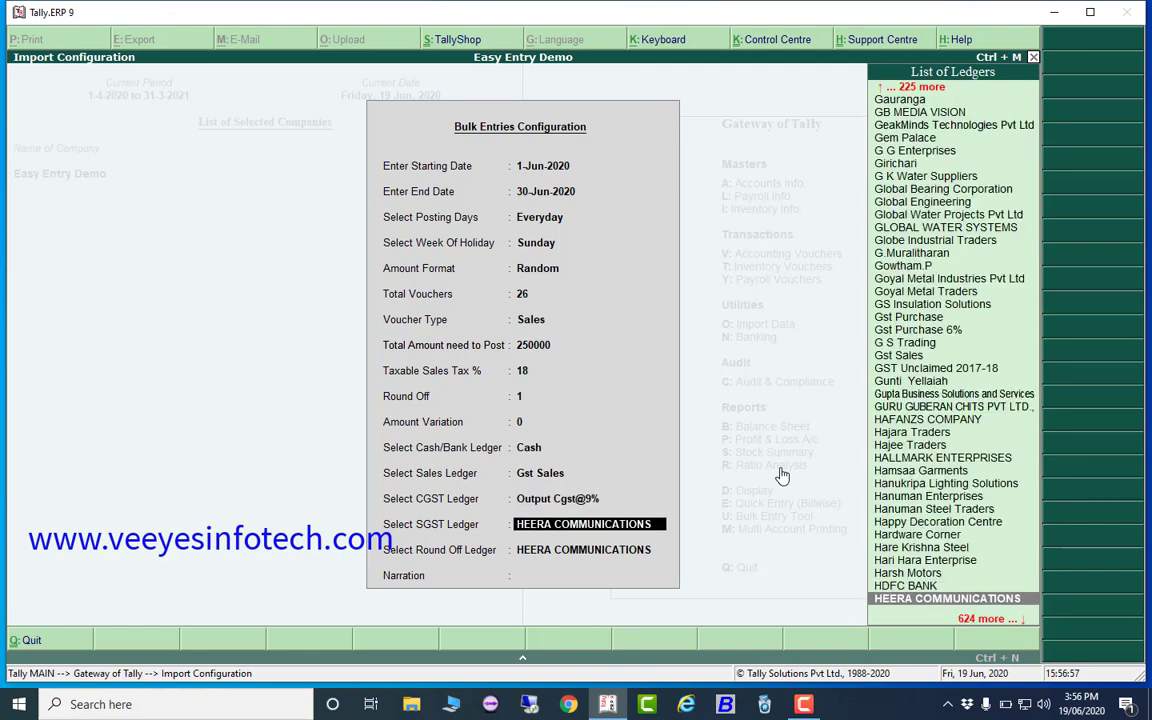
# Select Output Sgst@9% as the SGST ledger
pyautogui.write('Out')
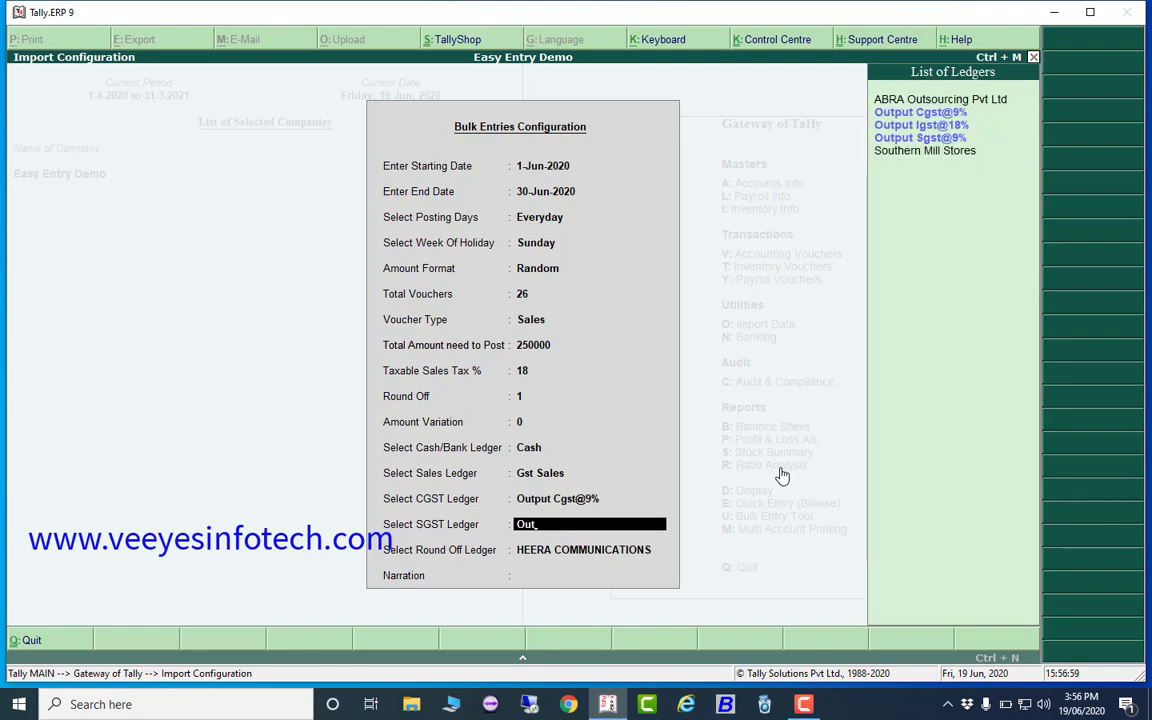
pyautogui.press('Down')
pyautogui.press('Down')
pyautogui.press('Return')
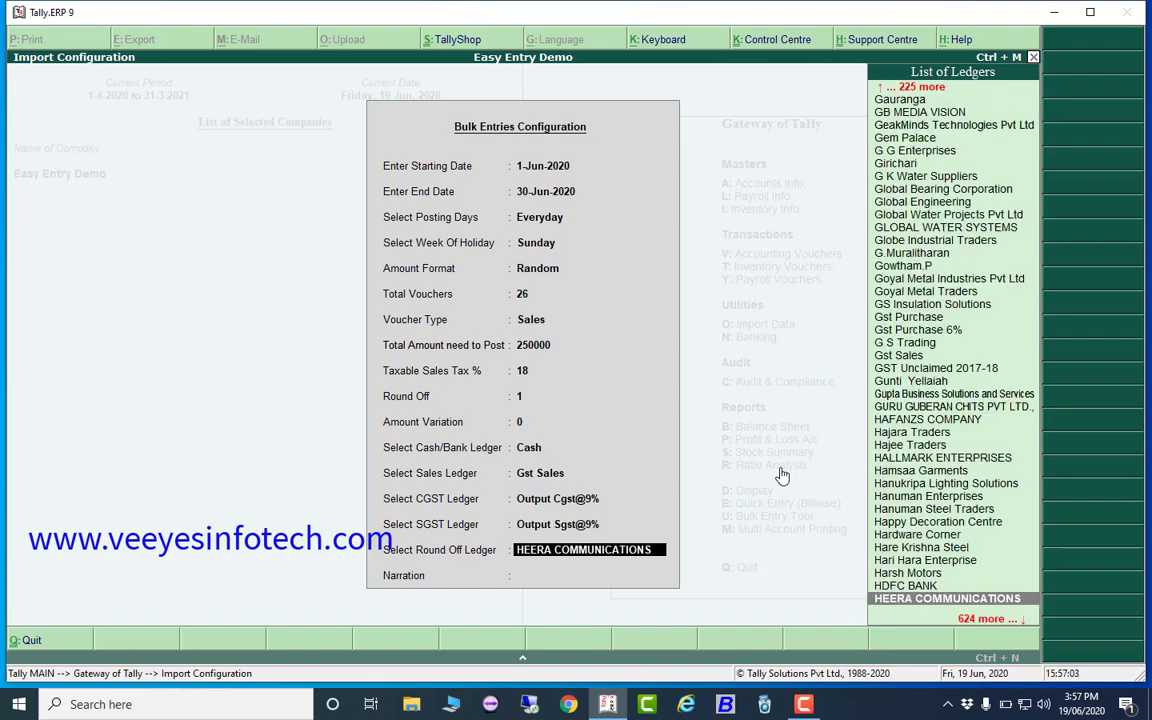
# Set the round off ledger to Rounded Off and the narration to Test, and accept the bulk entries
pyautogui.write('Rou')
pyautogui.press('Return')
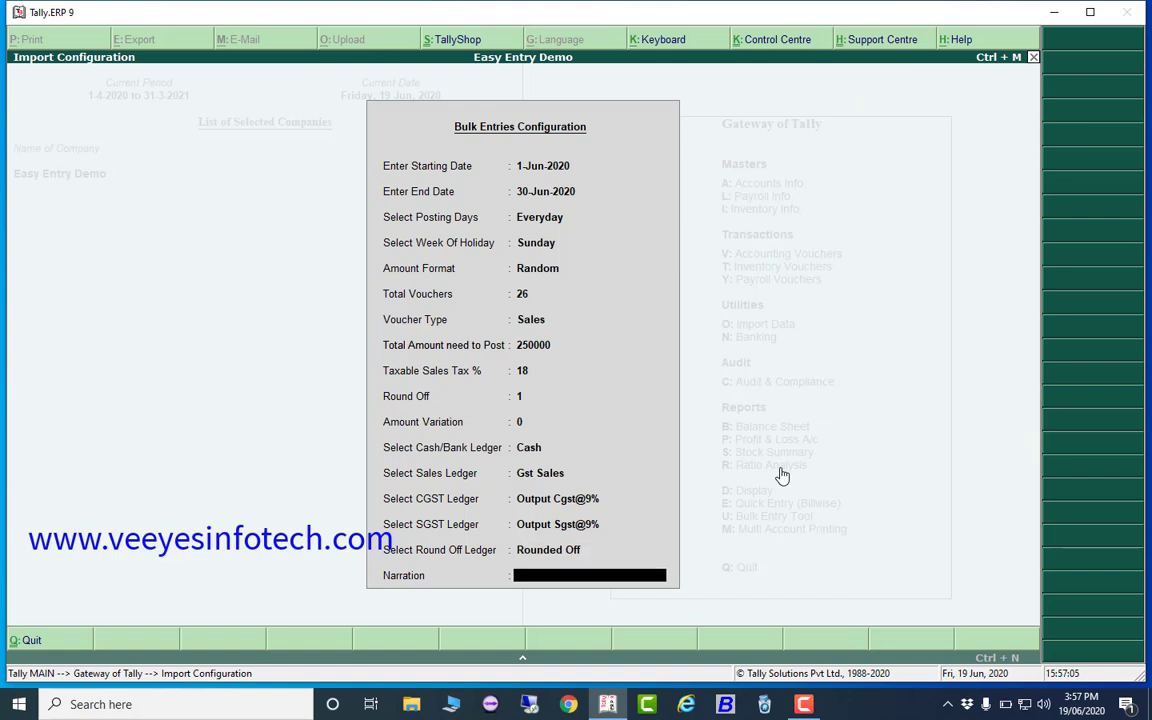
pyautogui.write('Test')
pyautogui.press('Return')
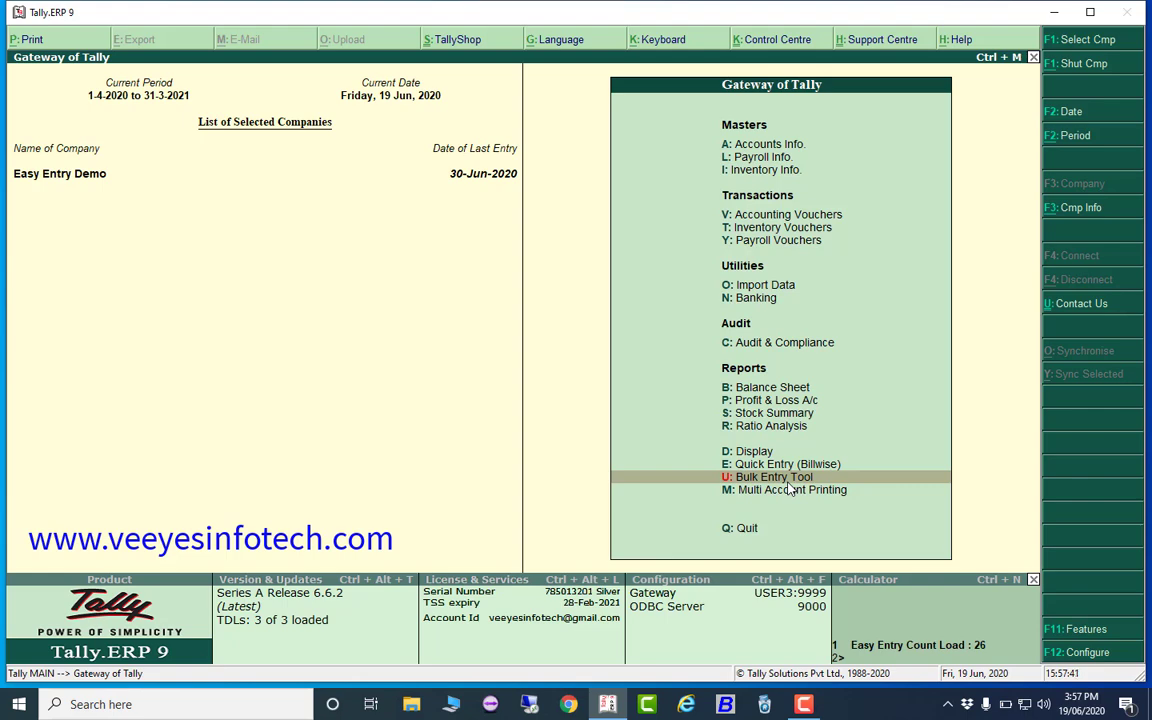
# Open the Sales Register, view the list of June sales vouchers and return to the monthly summary
pyautogui.press('d')
pyautogui.press('a')
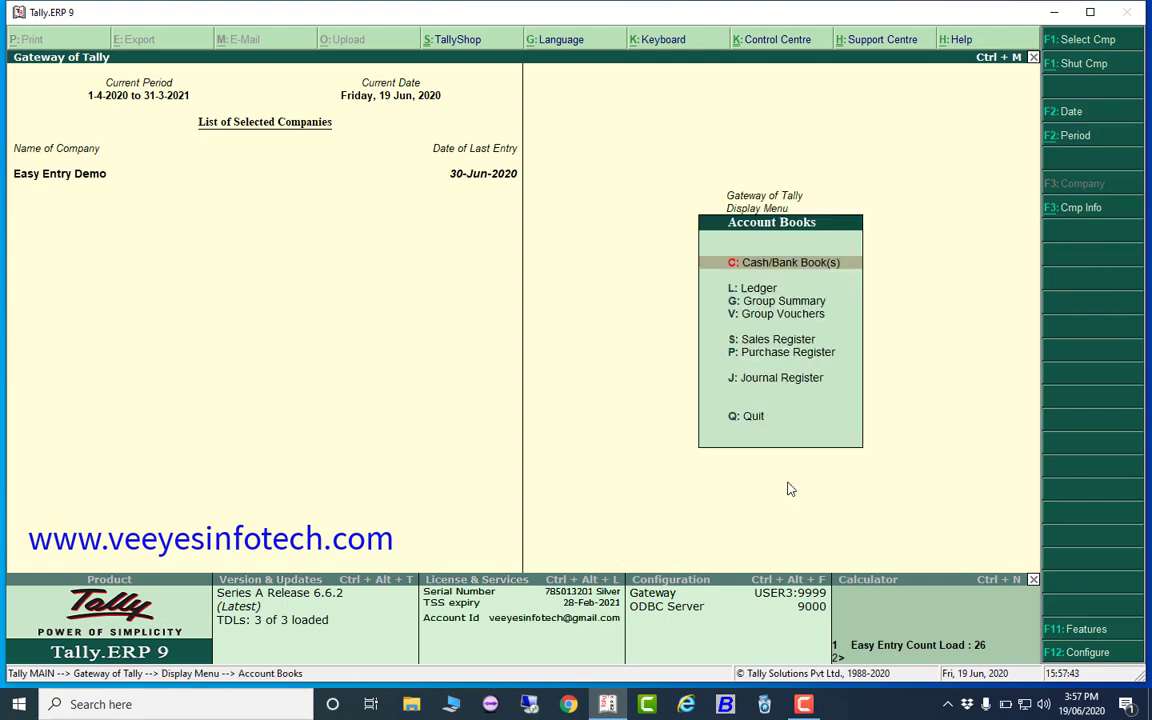
pyautogui.press('s')
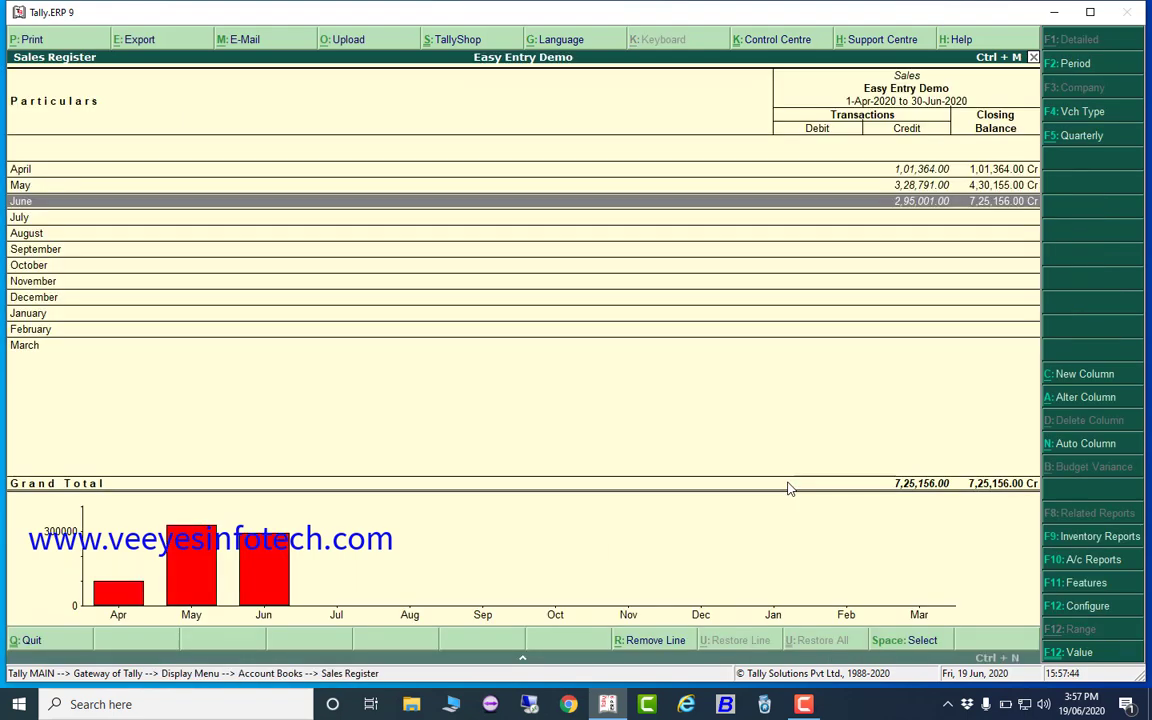
pyautogui.press('Return')
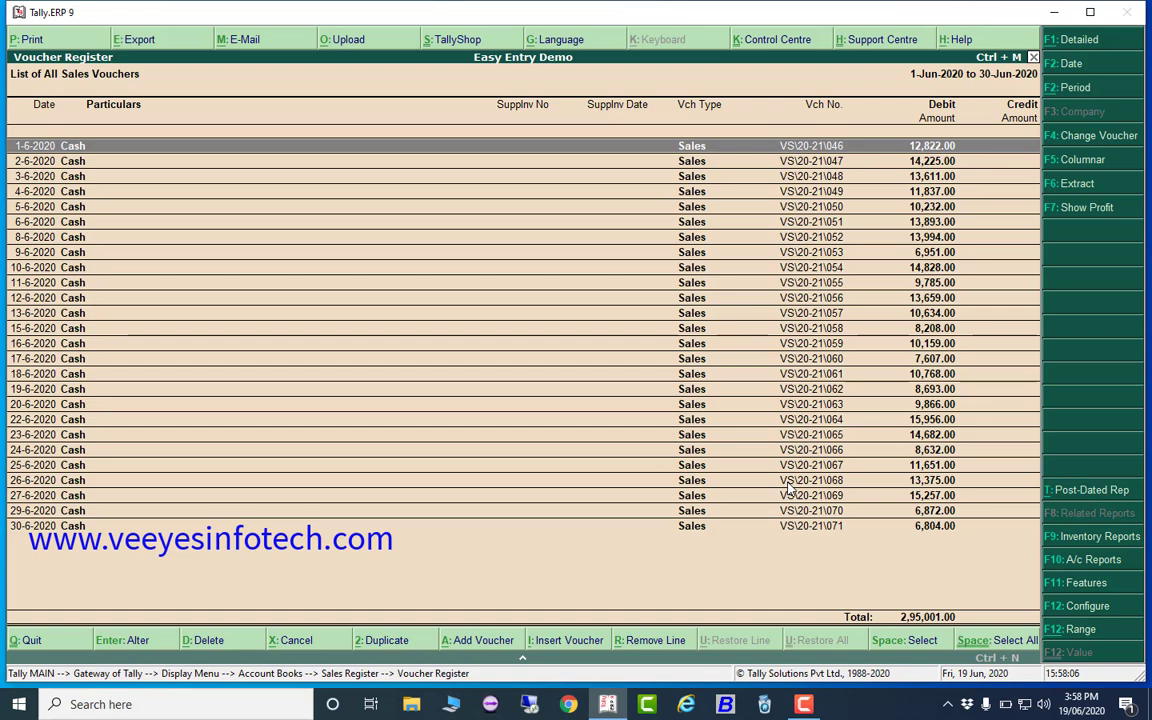
pyautogui.press('Escape')
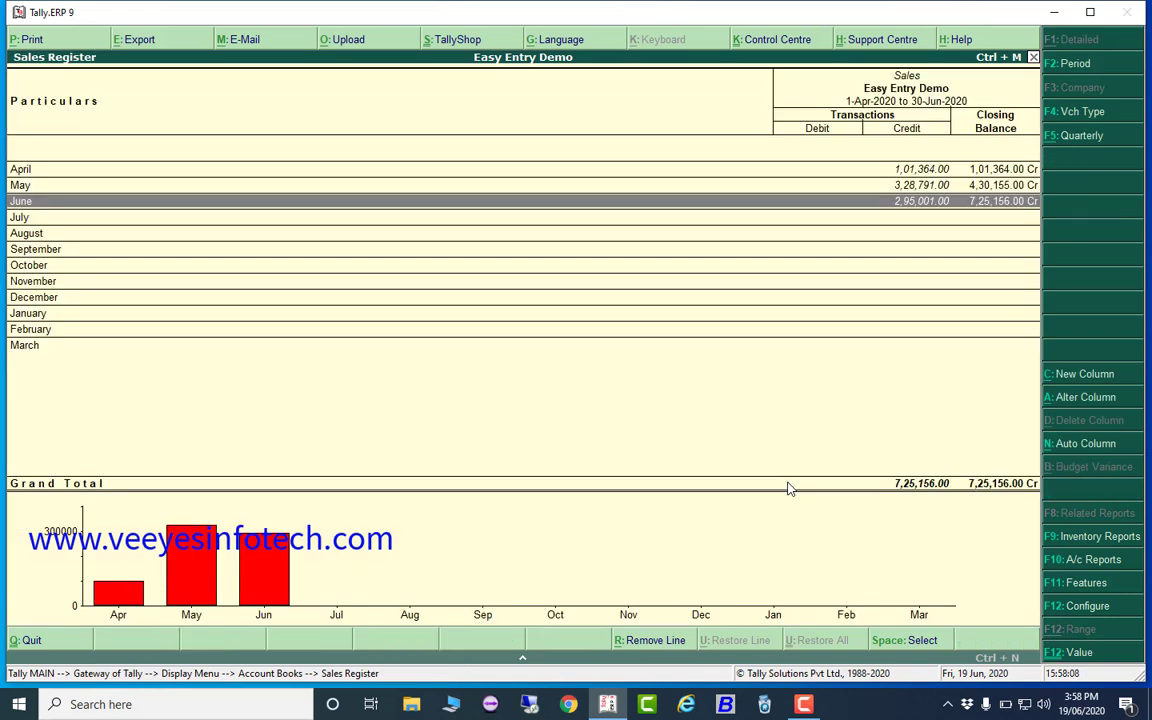
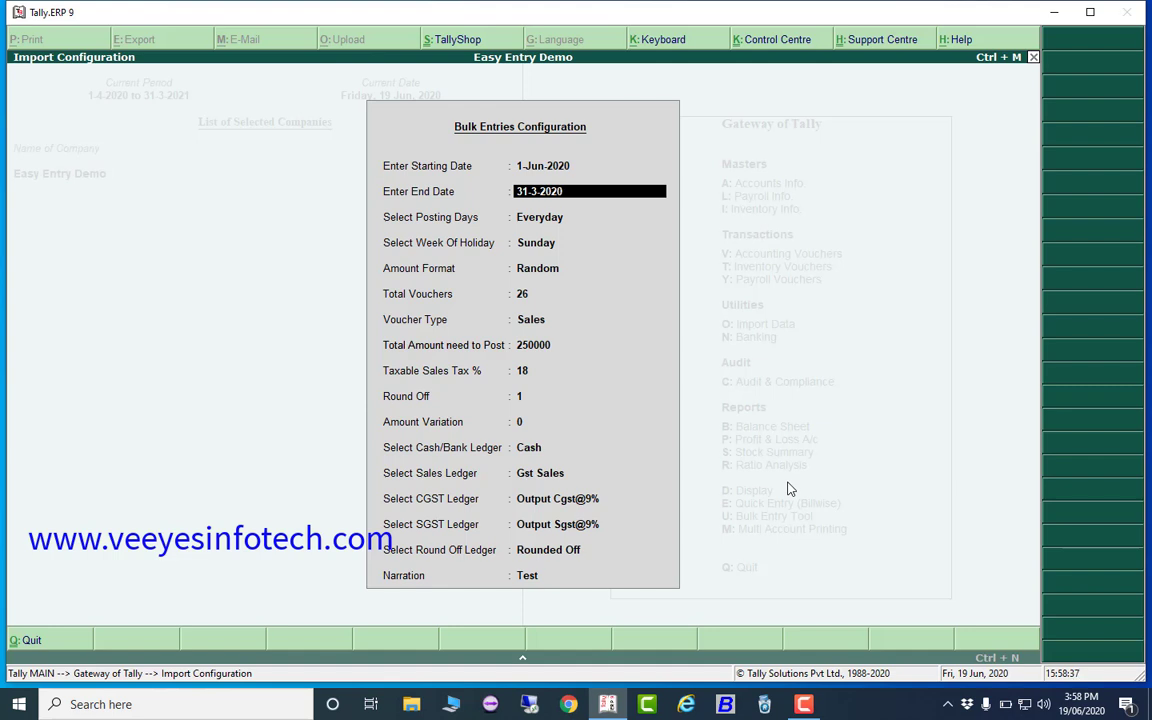
# Set the bulk entry end date to 31-3-2020 and the posting days to Monthly (End Date)
pyautogui.press('Return')
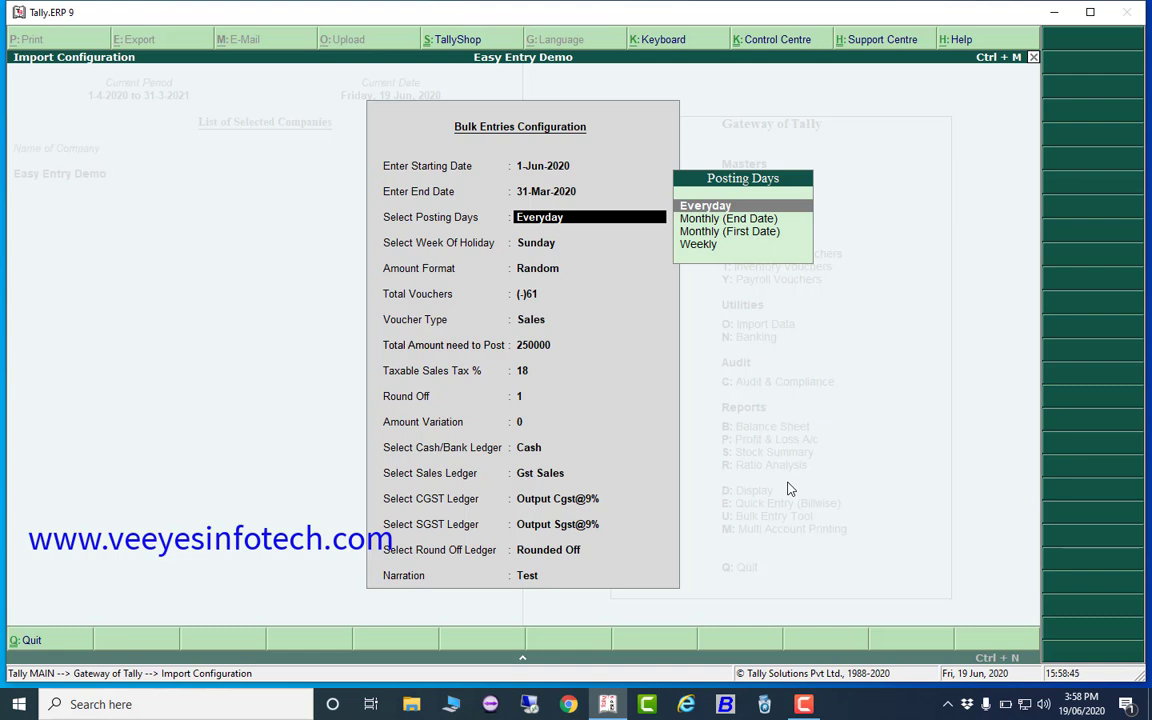
pyautogui.press('Down')
pyautogui.press('Return')
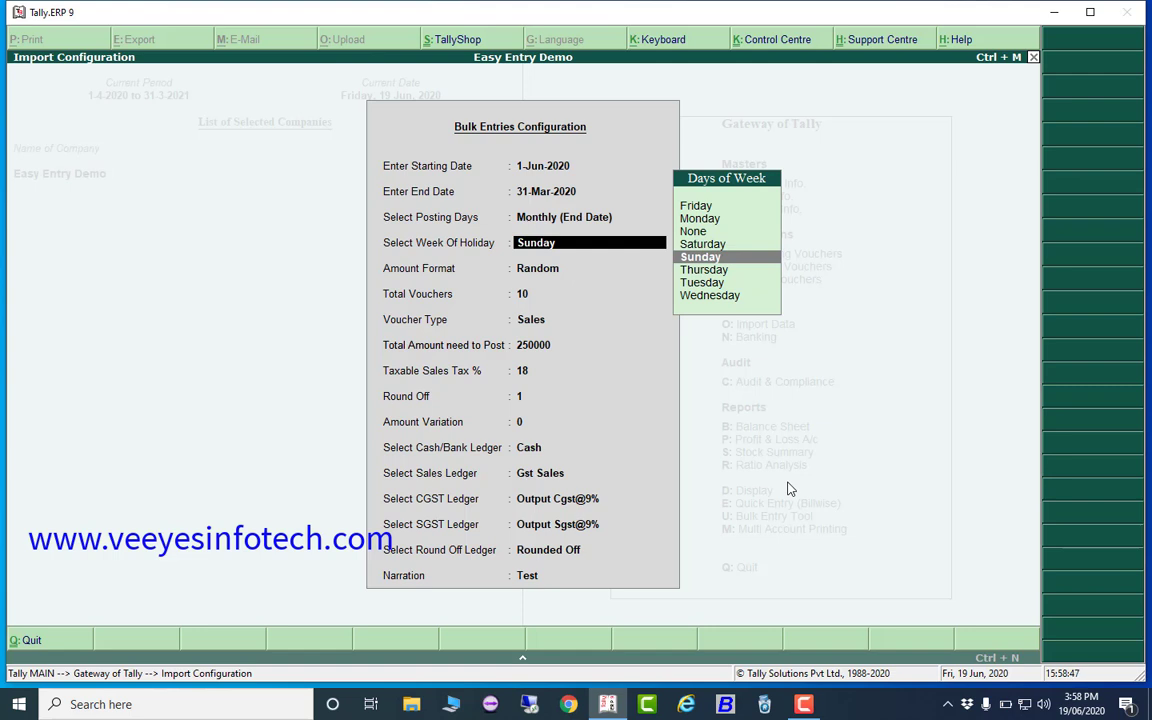
# Keep Sunday as the holiday and 10 total vouchers, with the amount format set to Fixed and the voucher type to Payment
pyautogui.press('Return')
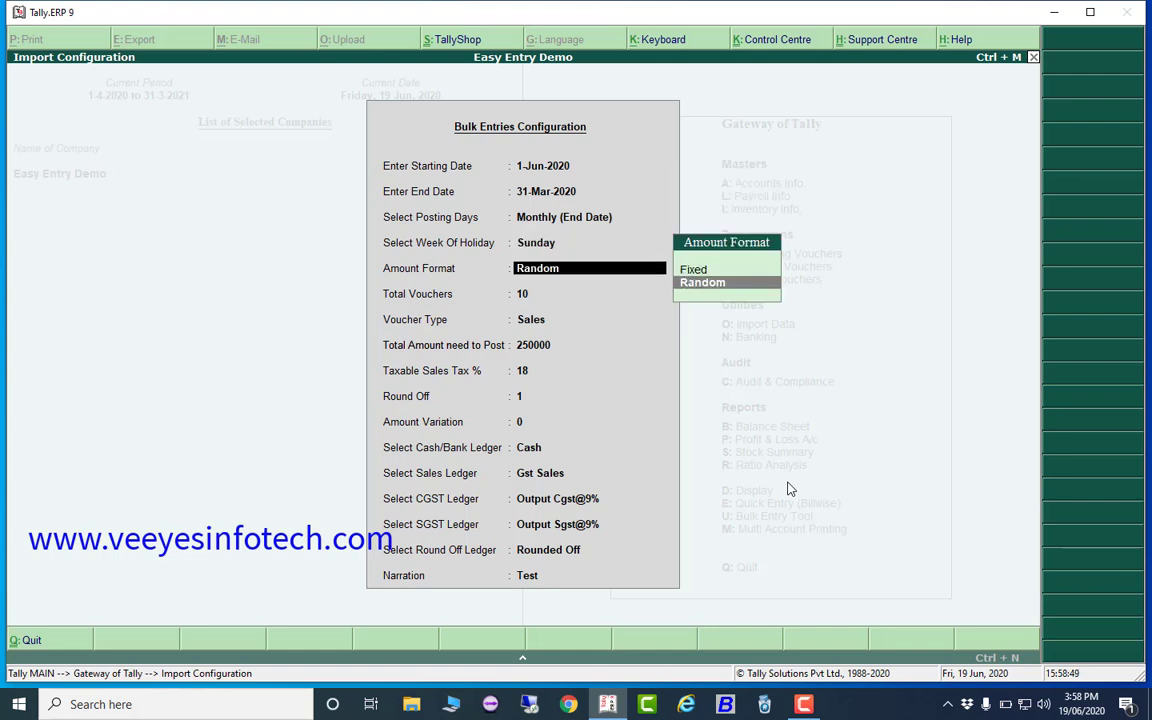
pyautogui.press('Up')
pyautogui.press('Return')
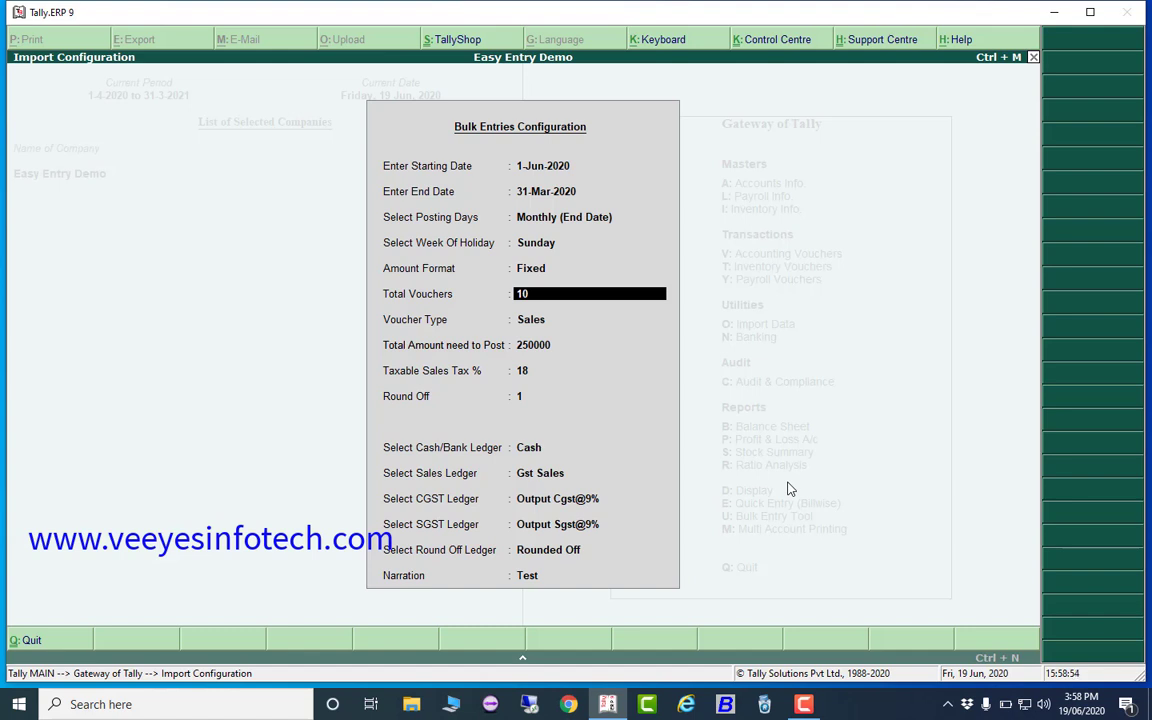
pyautogui.press('Return')
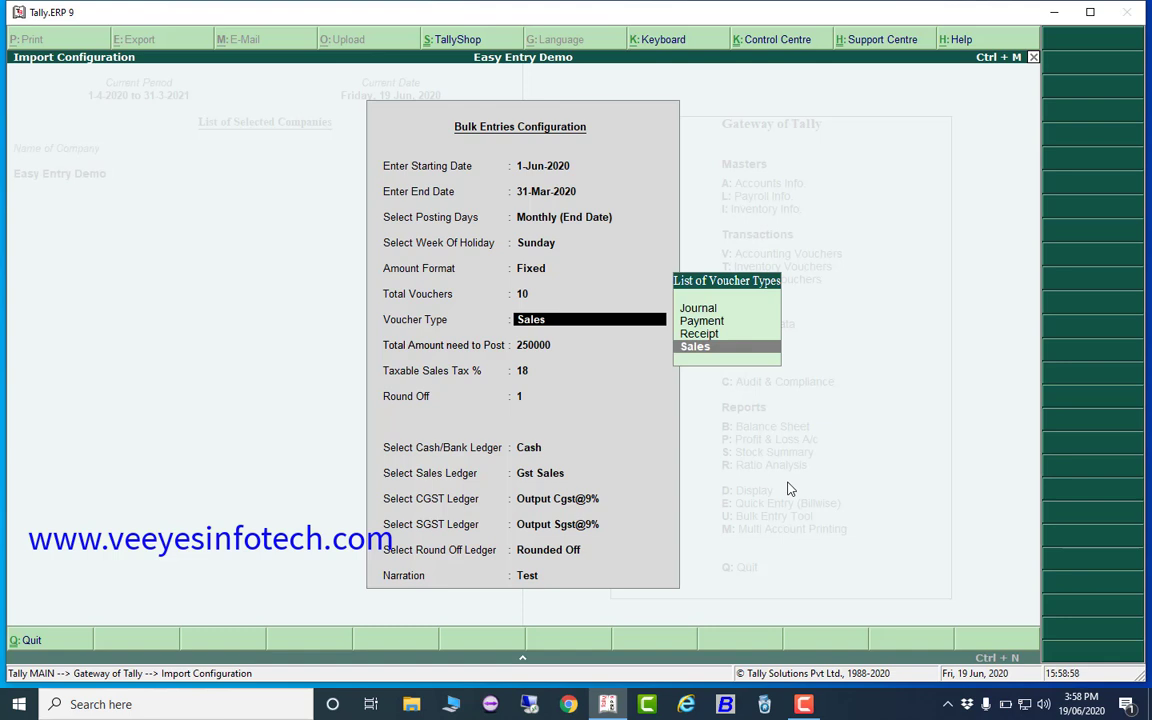
pyautogui.press('Up')
pyautogui.press('Up')
pyautogui.press('Return')
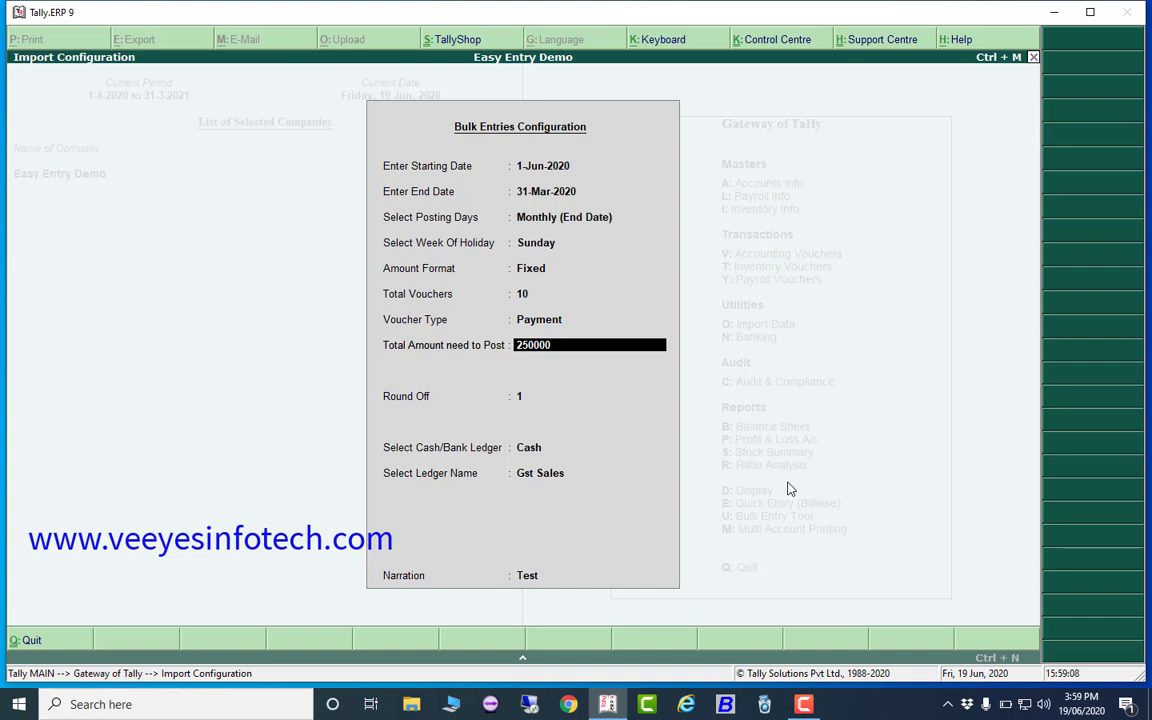
# Set the total amount to post to 100000, keep round off at 1 and select HDFC BANK as the cash/bank ledger
pyautogui.write('100000')
pyautogui.press('Return')
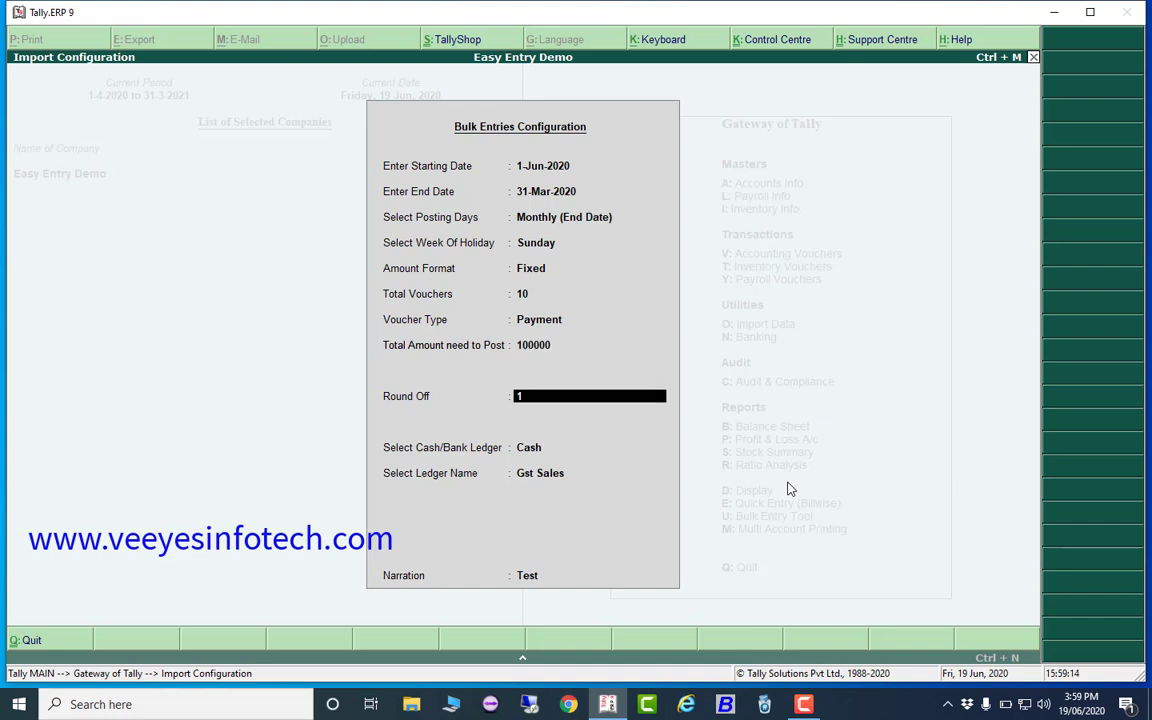
pyautogui.press('Return')
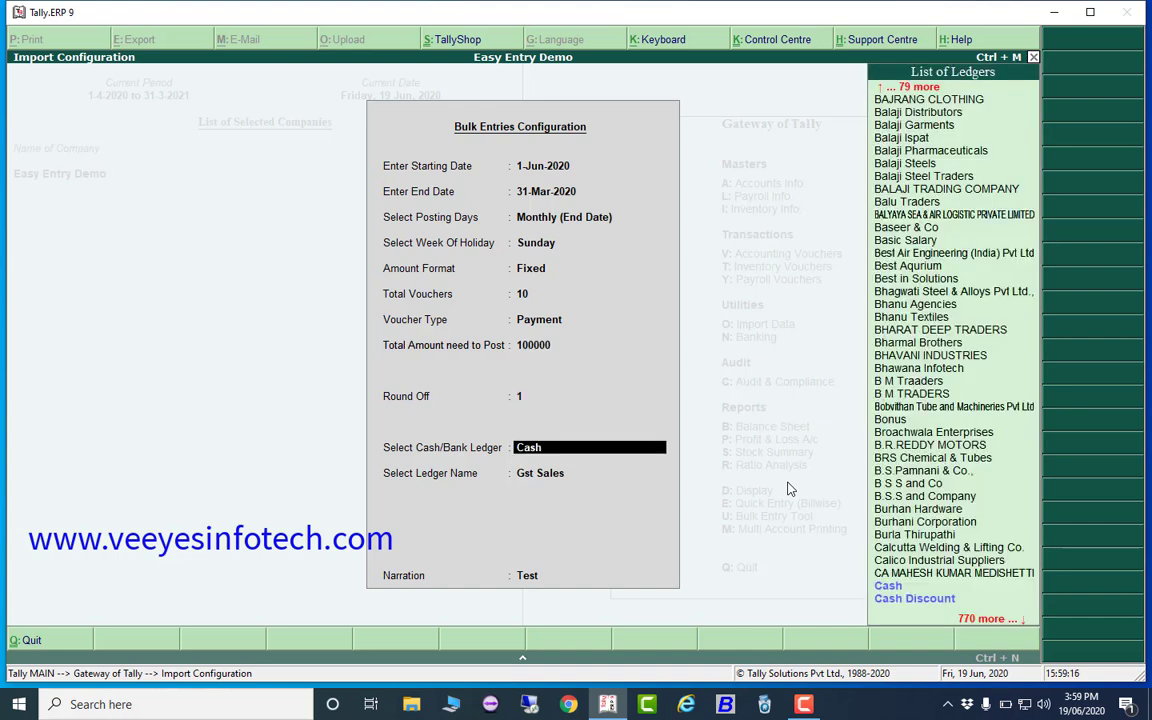
pyautogui.press('Return')
pyautogui.press('BackSpace')
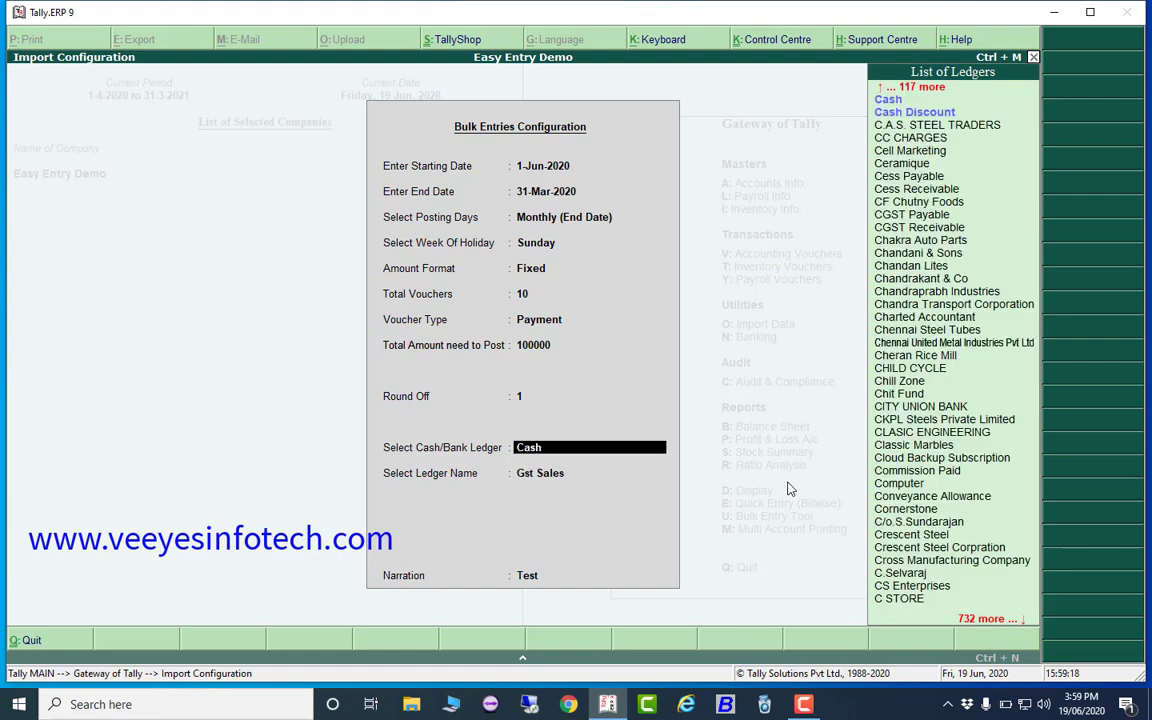
pyautogui.write('hdfc')
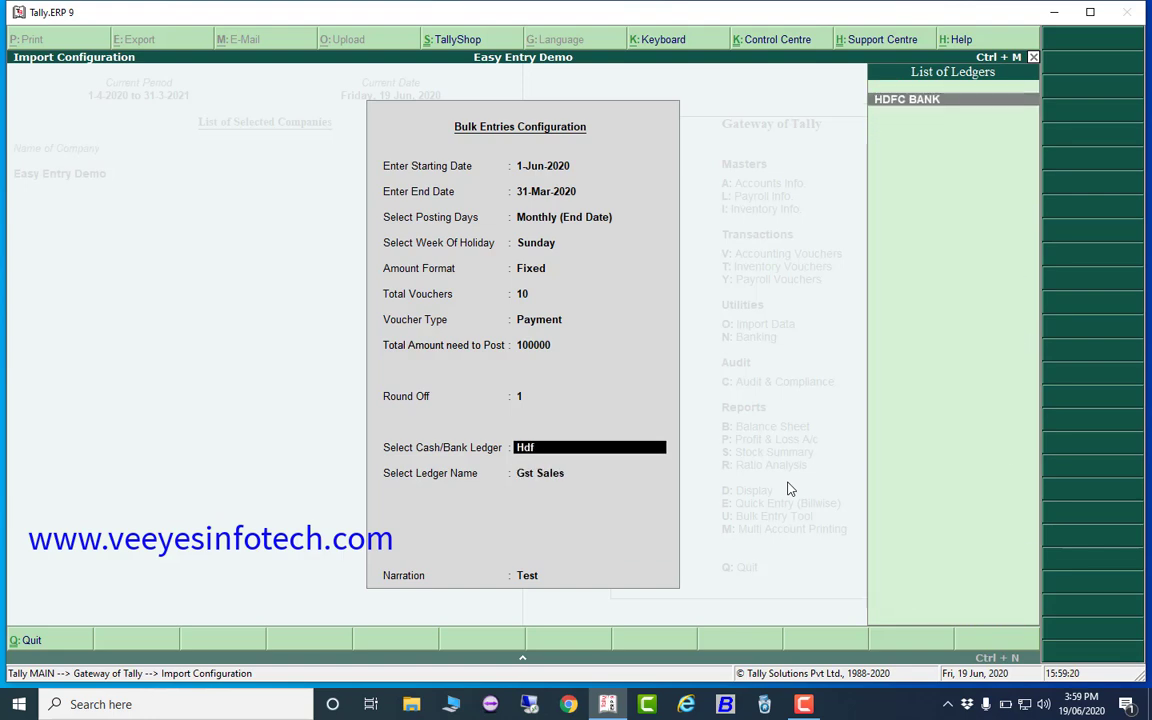
pyautogui.press('Return')
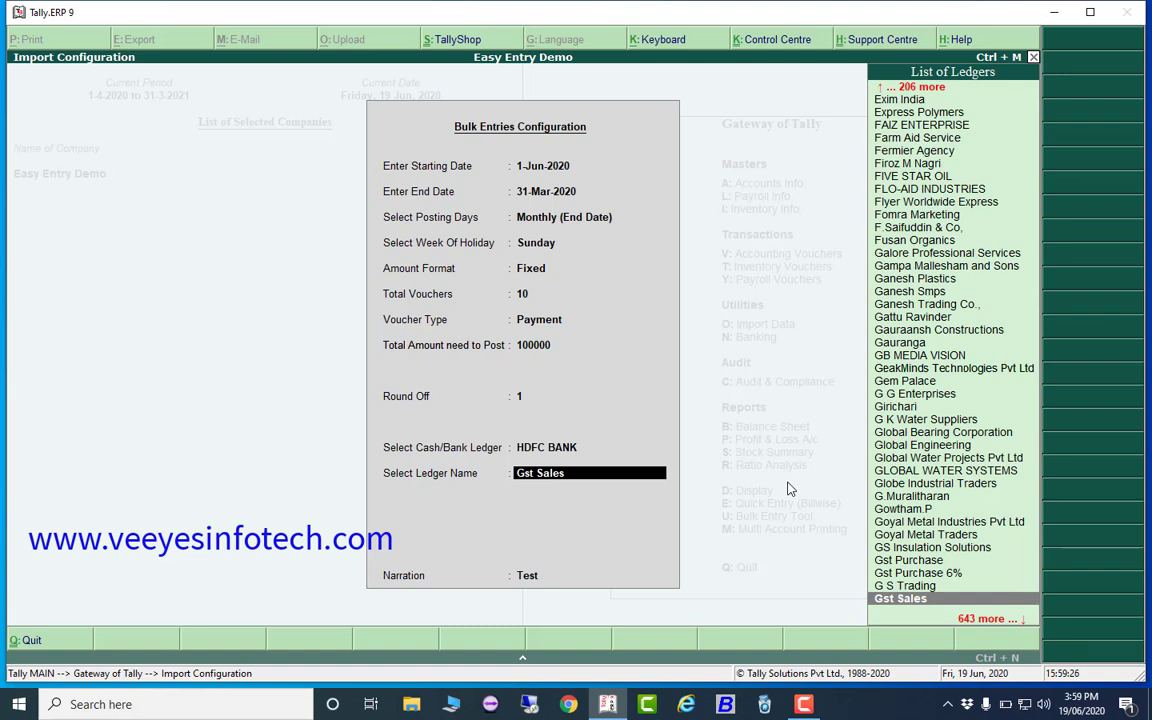
# Select Office Rent as the ledger name, set the narration to Rent and accept the bulk entries
pyautogui.write('Ren')
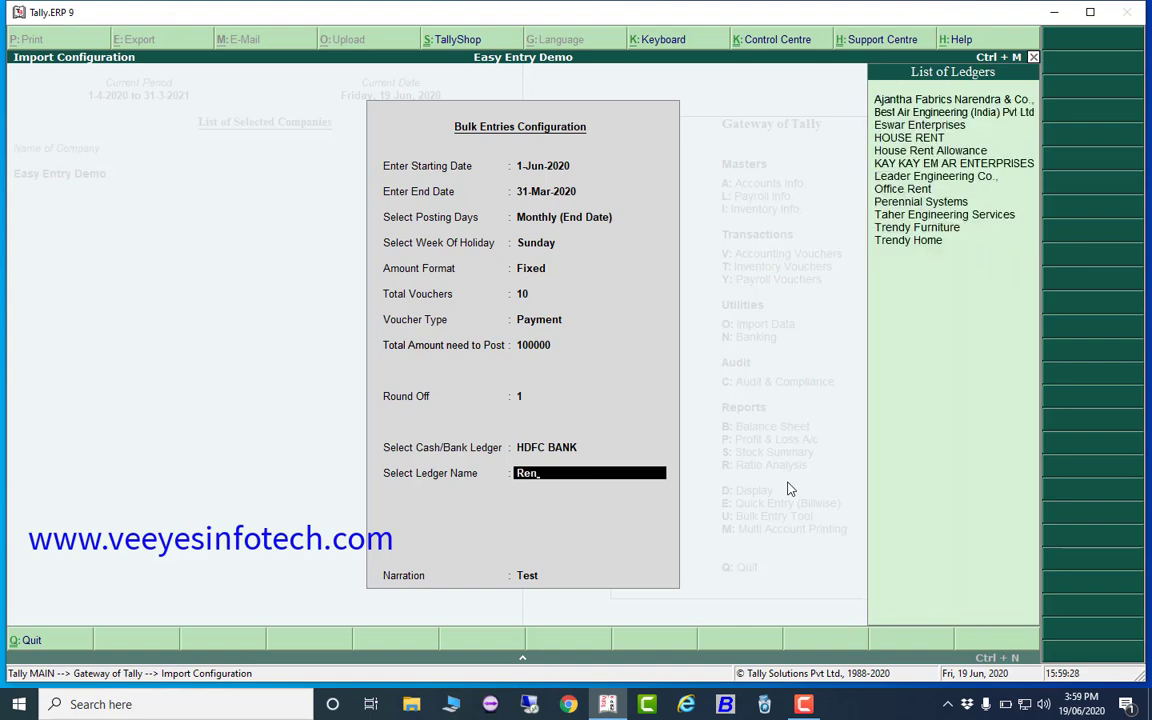
pyautogui.press('Down')
pyautogui.press('Down')
pyautogui.press('Down')
pyautogui.press('Down')
pyautogui.press('Down')
pyautogui.press('Down')
pyautogui.press('Down')
pyautogui.press('Down')
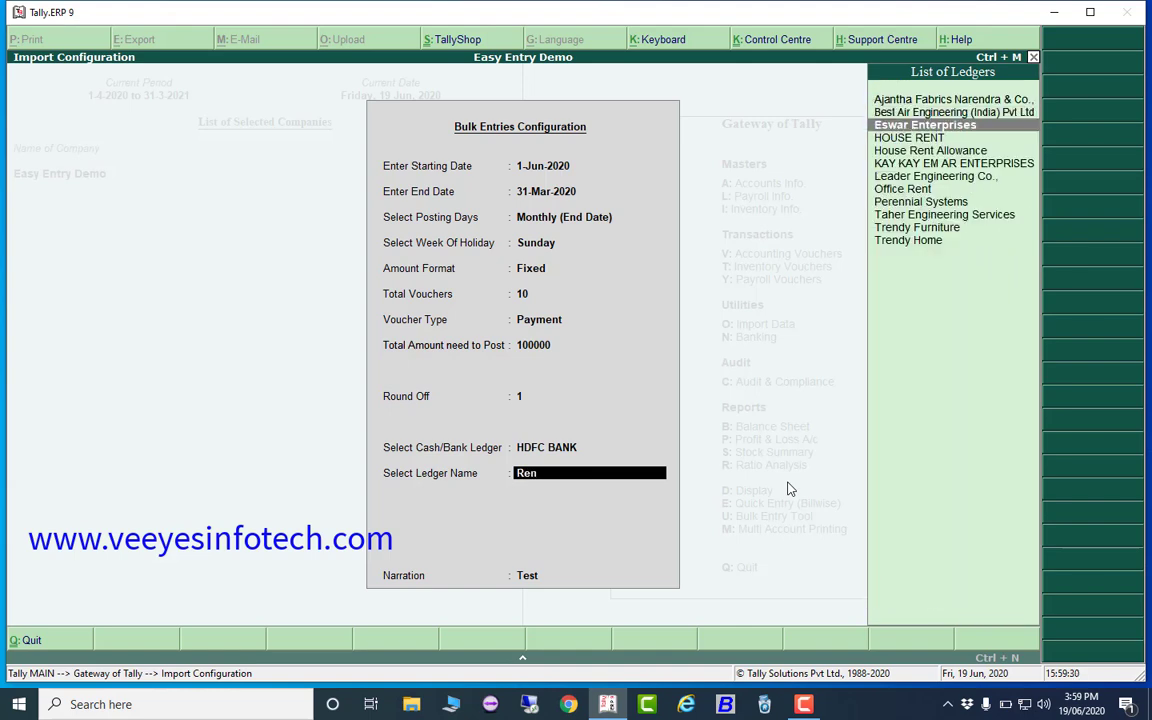
pyautogui.press('Return')
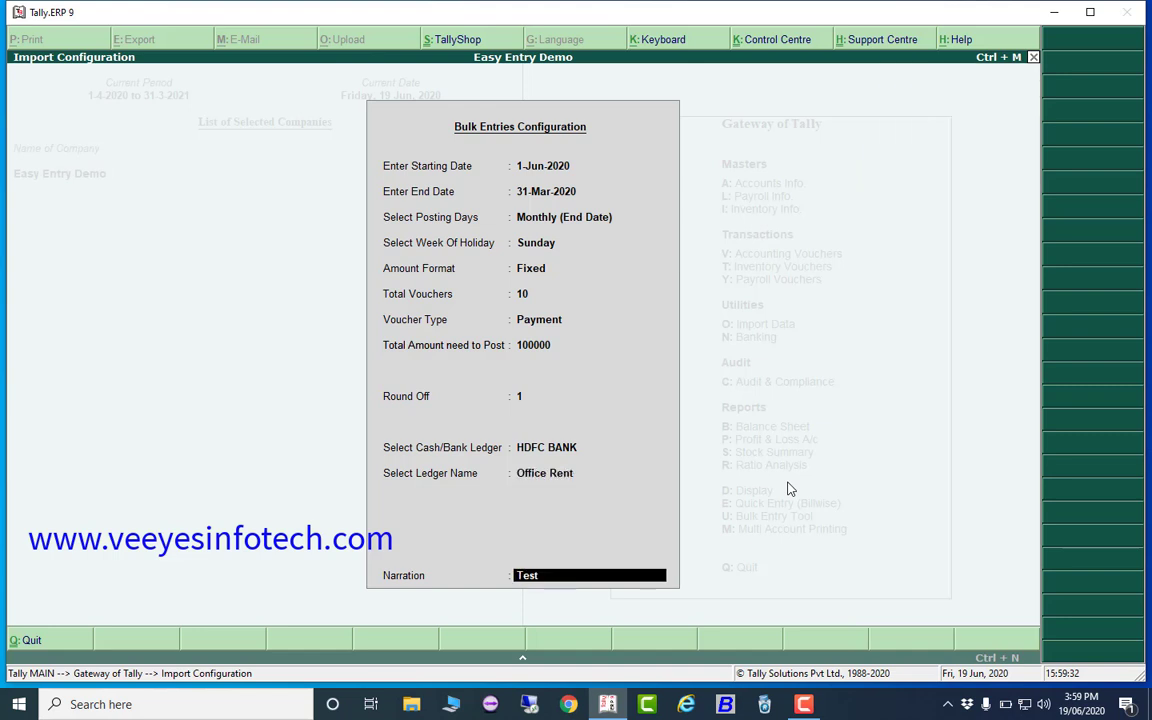
pyautogui.write('Rent')
pyautogui.press('Return')
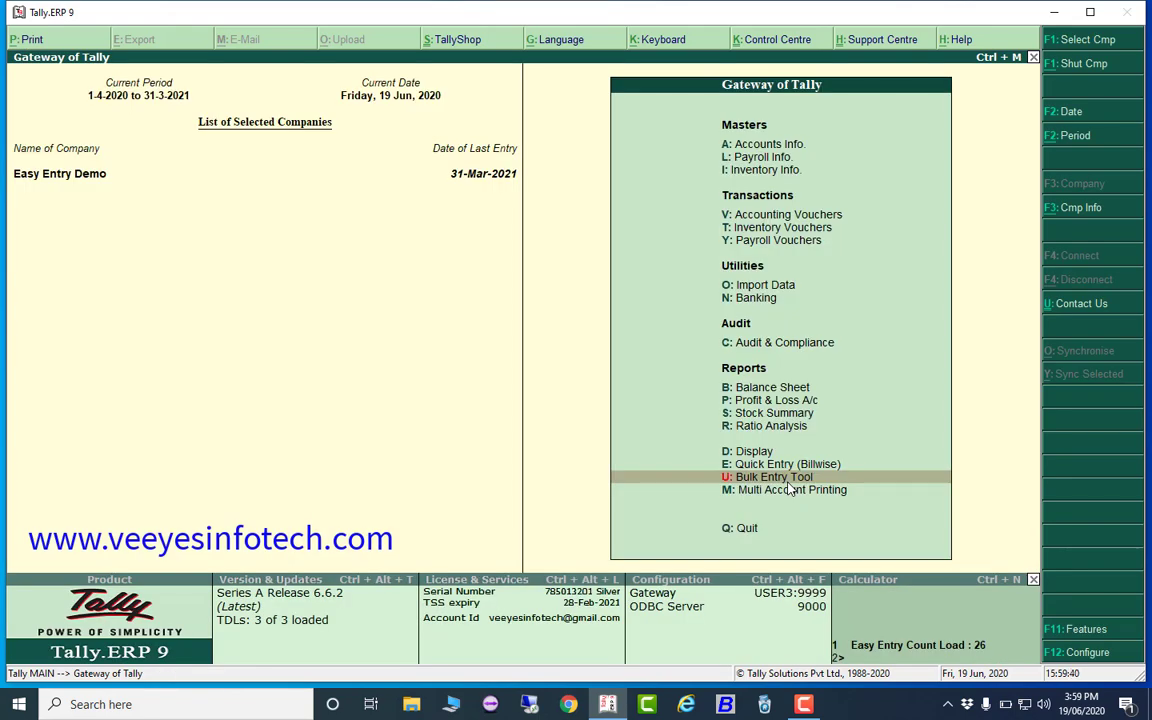
# Open the Day Book to check the entries and return to the Gateway of Tally
pyautogui.press('d')
pyautogui.press('d')
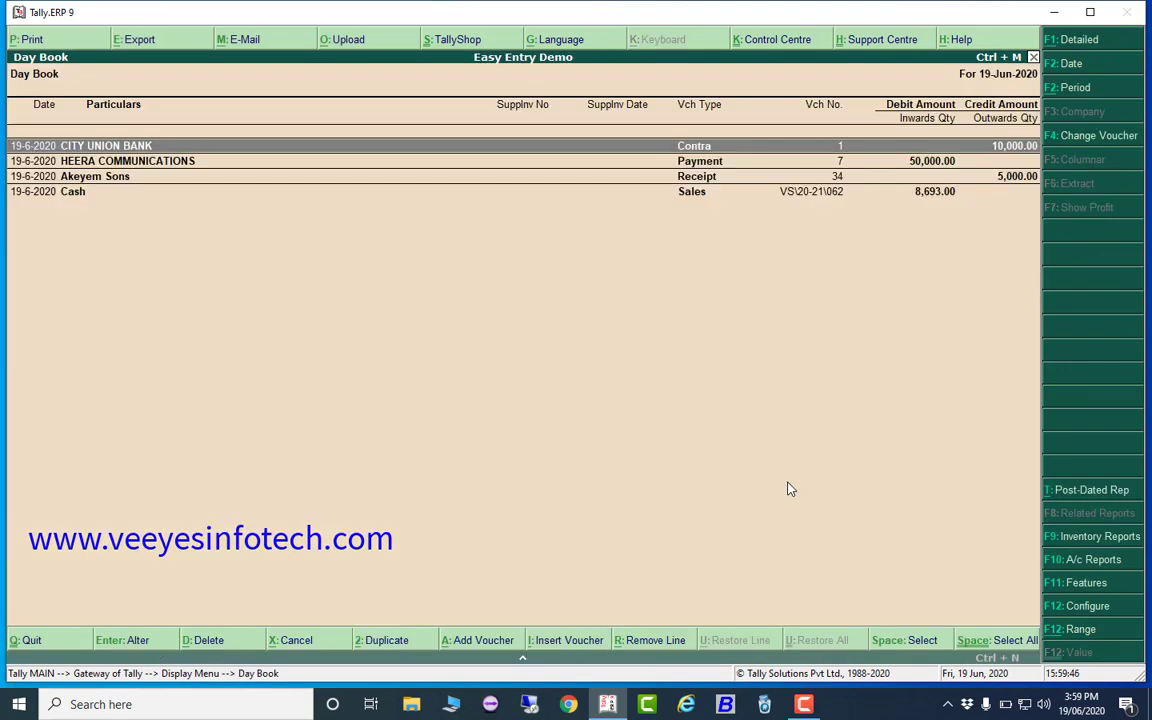
pyautogui.press('Escape')
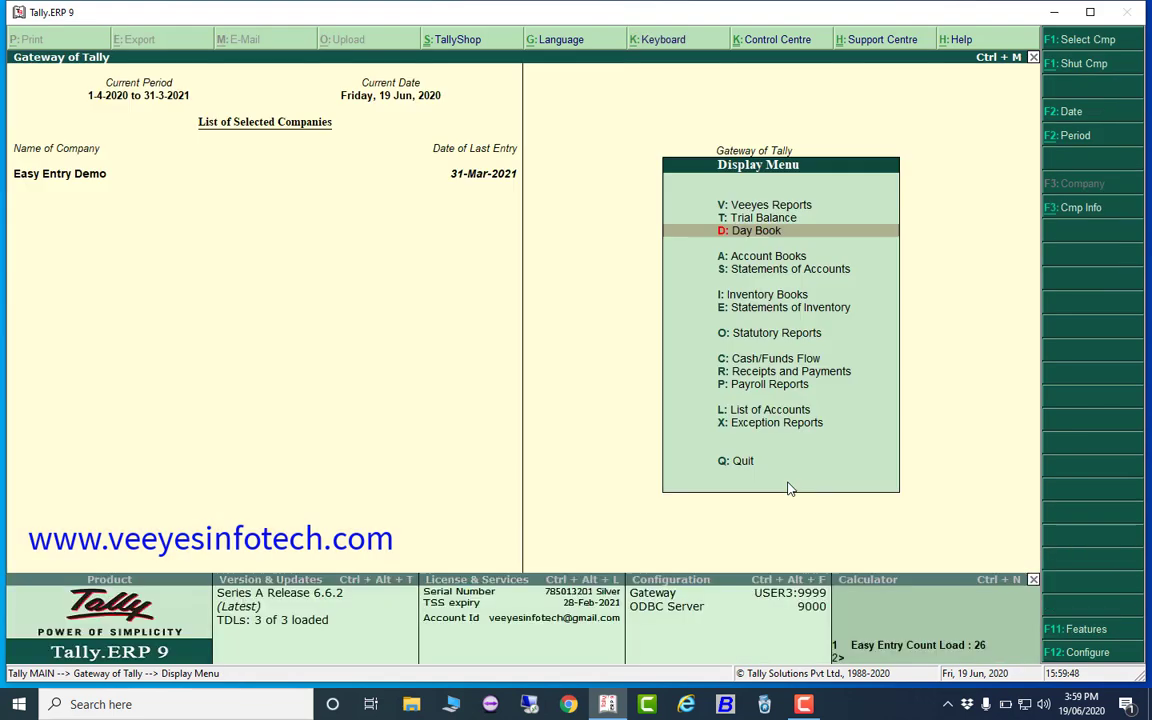
pyautogui.press('Escape')
pyautogui.press('Escape')
pyautogui.press('Escape')
# Open the ledger vouchers of Office Rent from the account books
pyautogui.write('da')
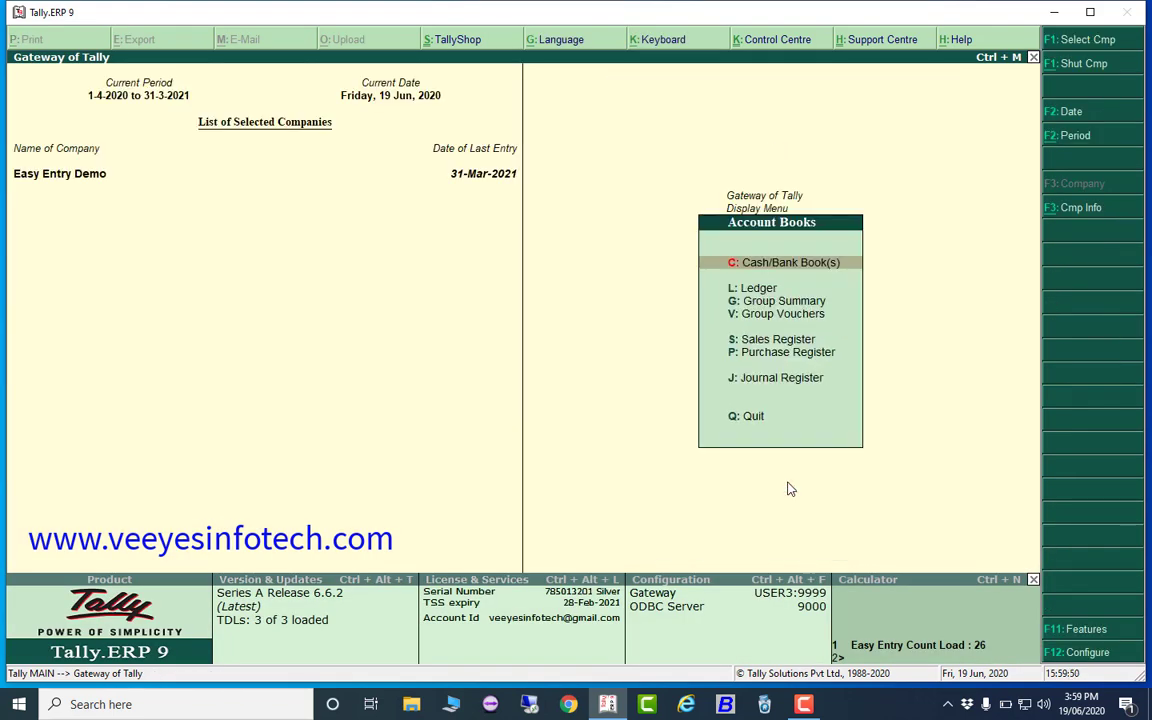
pyautogui.write('lRent')
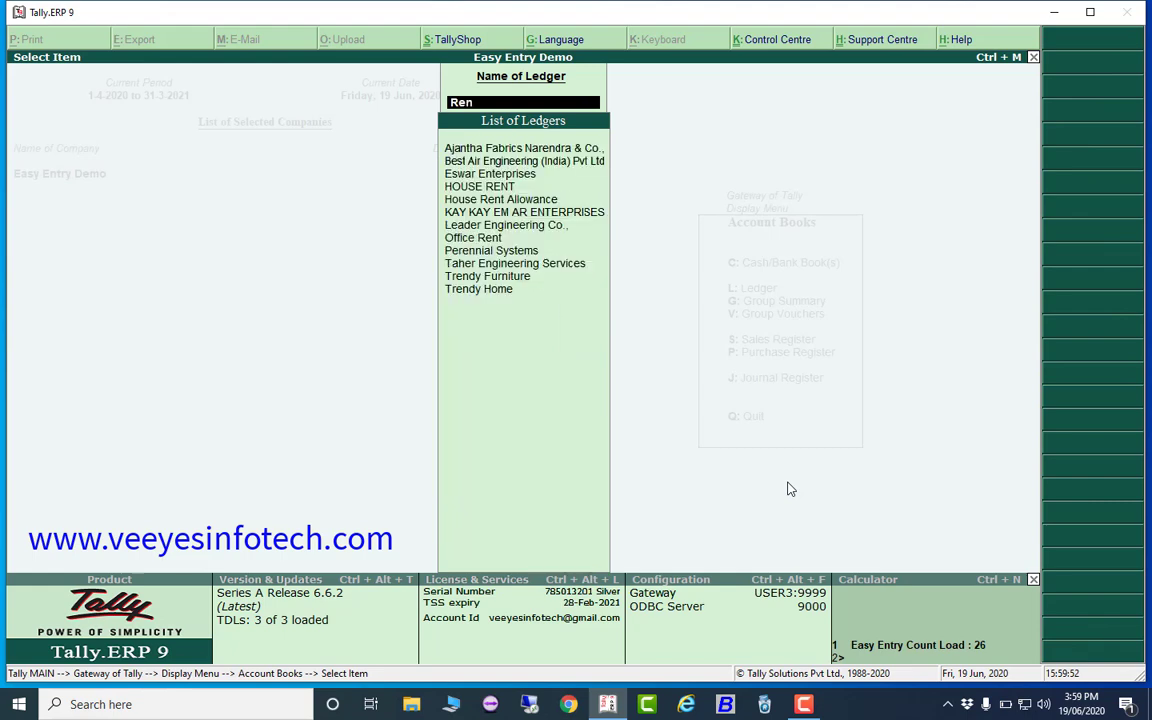
pyautogui.press('Down')
pyautogui.press('Down')
pyautogui.press('Down')
pyautogui.press('Down')
pyautogui.press('Down')
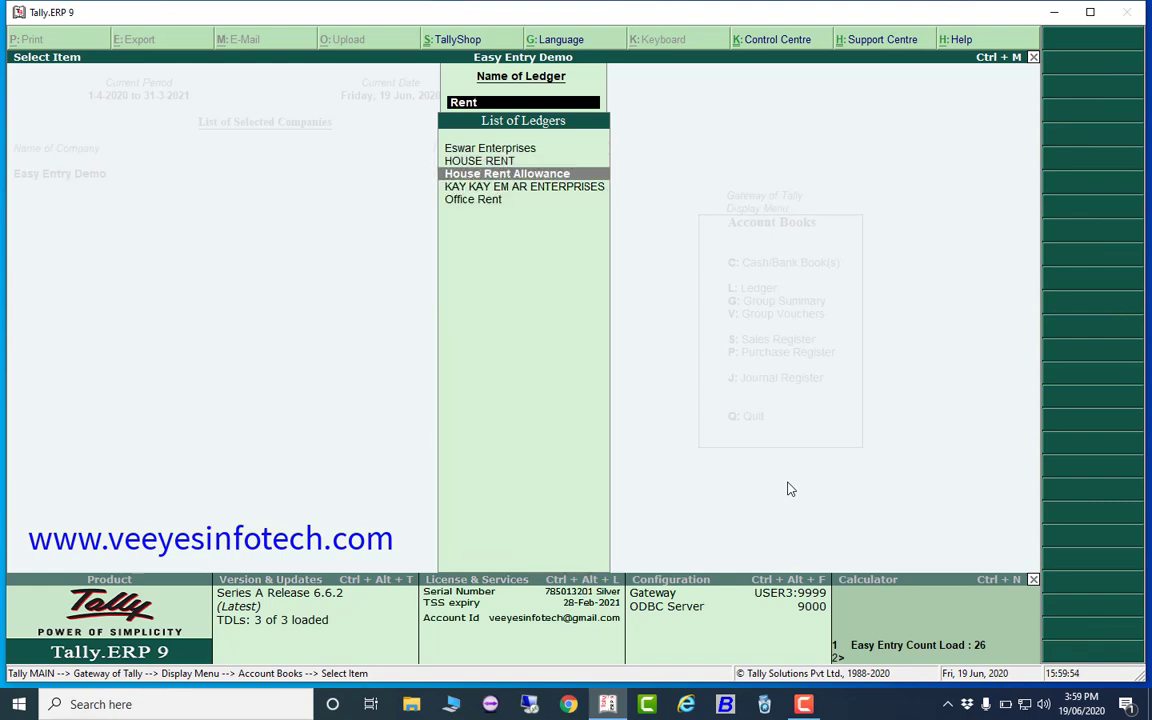
pyautogui.press('Return')
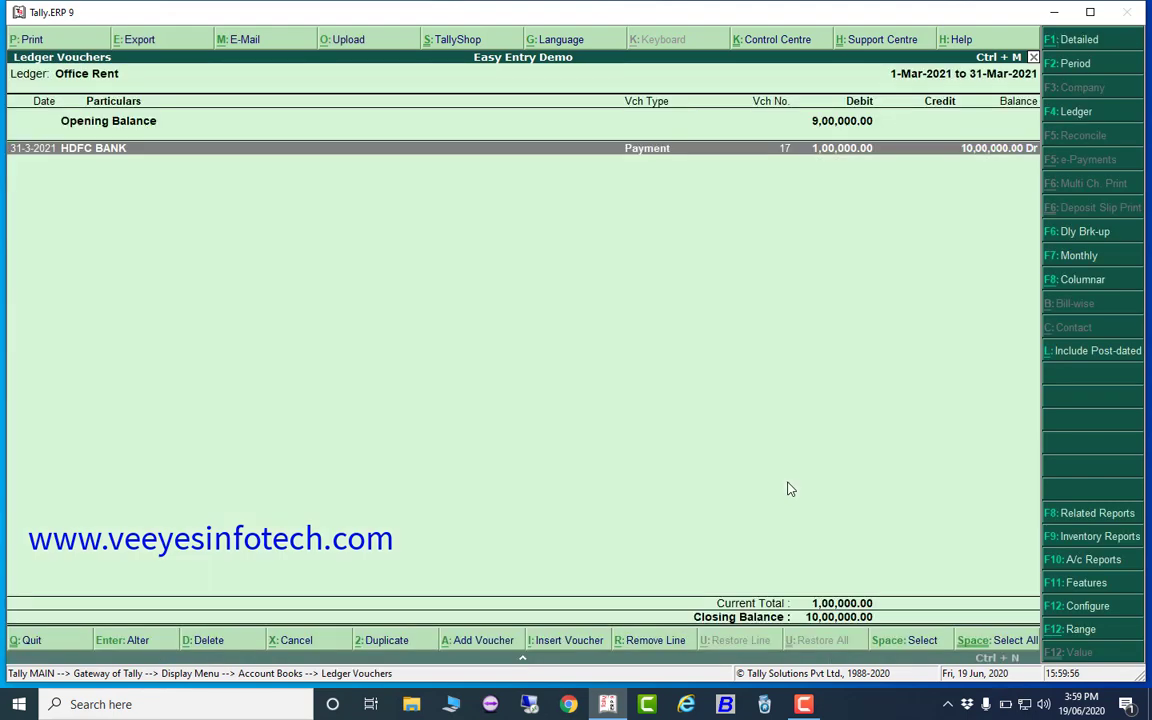
# Set the Office Rent ledger period to 1-Apr-2020 through 31-Mar-2021 and dismiss the Netlux Total Security window
pyautogui.click(1068, 63)
pyautogui.press('Return')
pyautogui.press('Return')
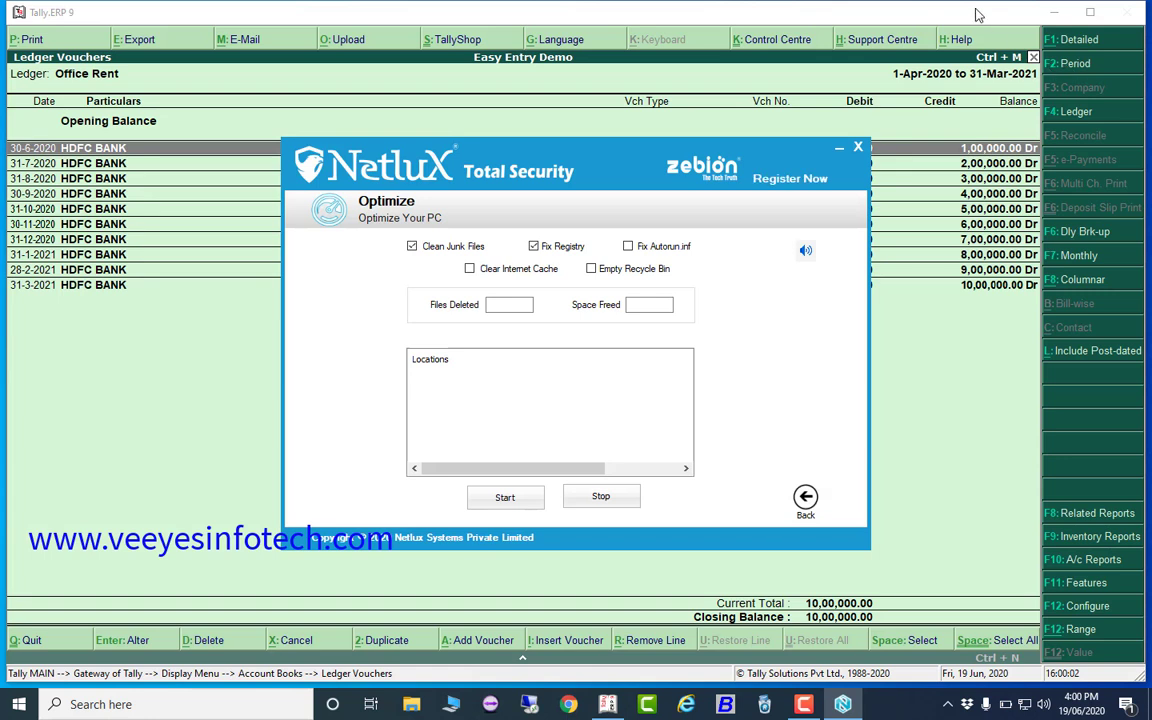
pyautogui.click(858, 148)
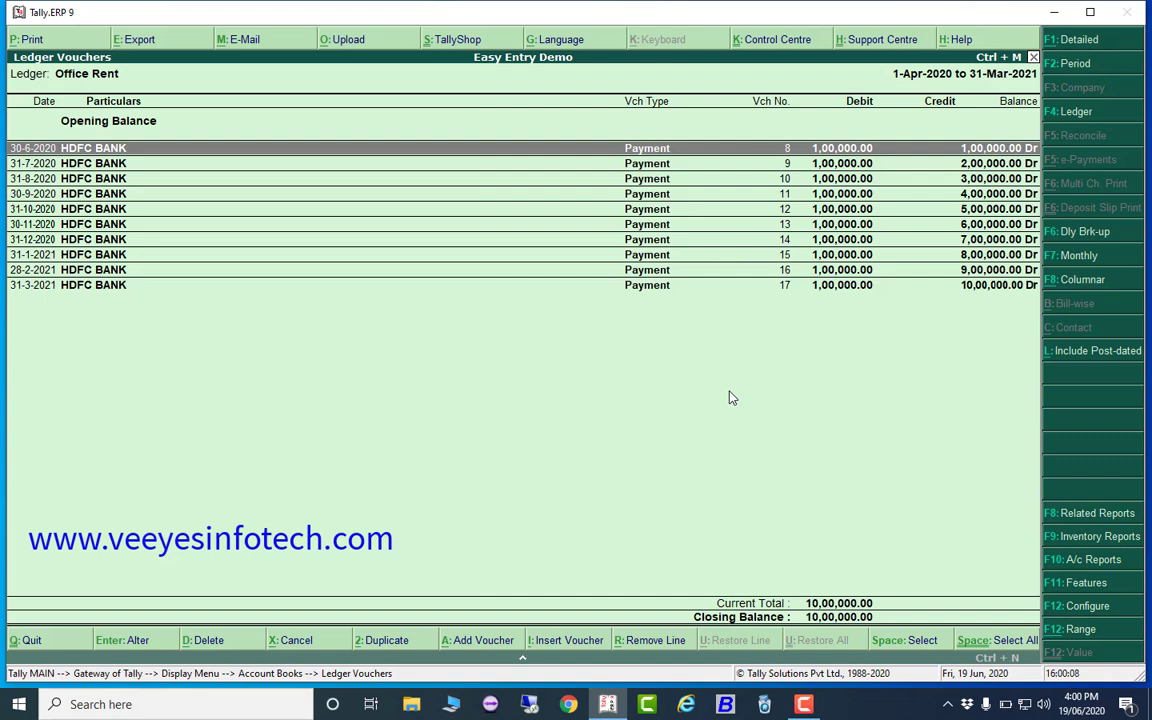
# View the payment voucher dated 30-6-2020 and leave the Office Rent ledger
pyautogui.press('Return')
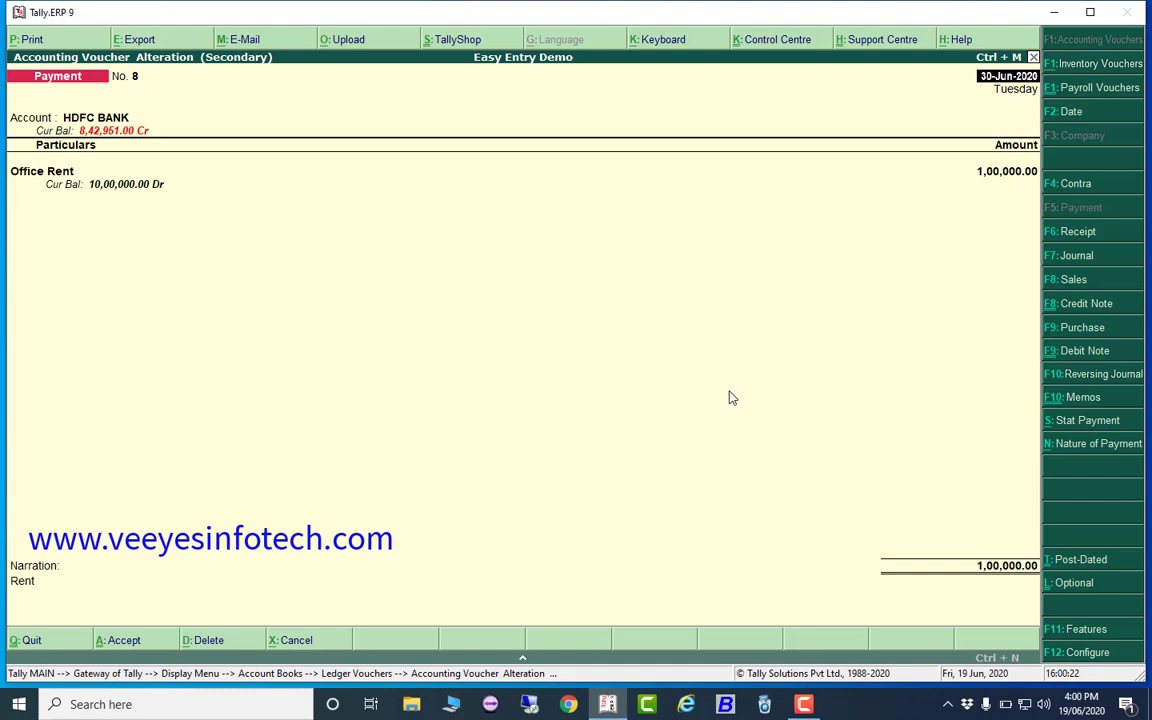
pyautogui.press('Escape')
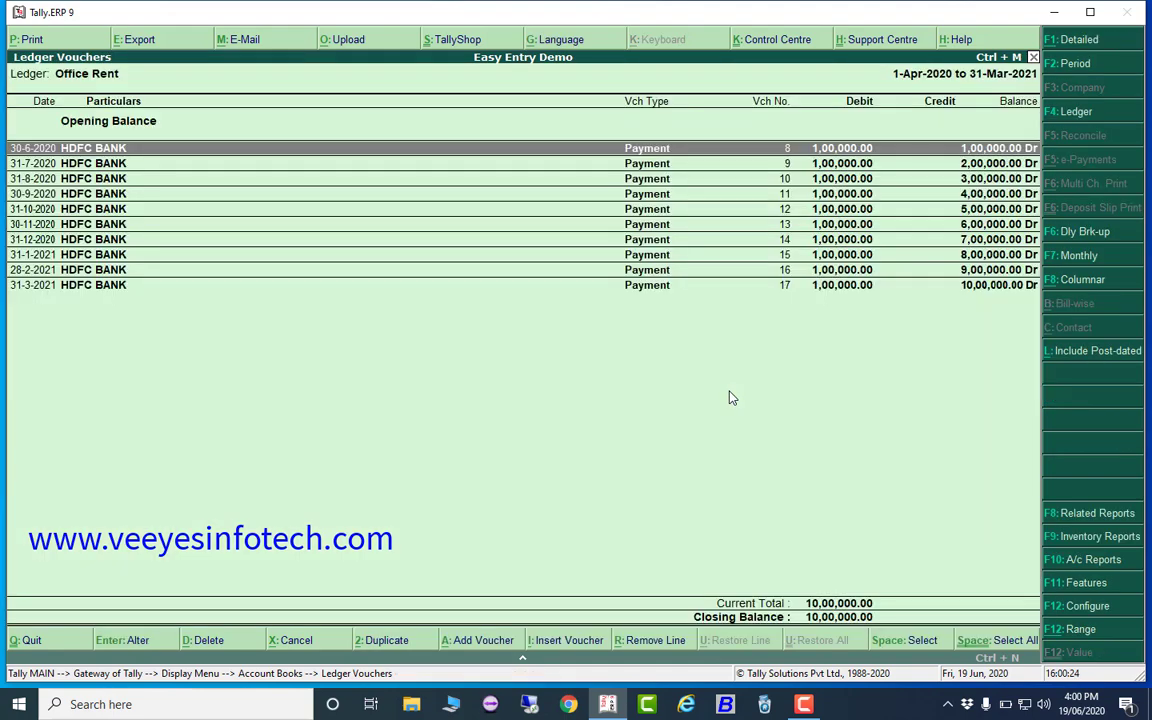
pyautogui.press('Escape')
pyautogui.press('Escape')
pyautogui.press('Escape')
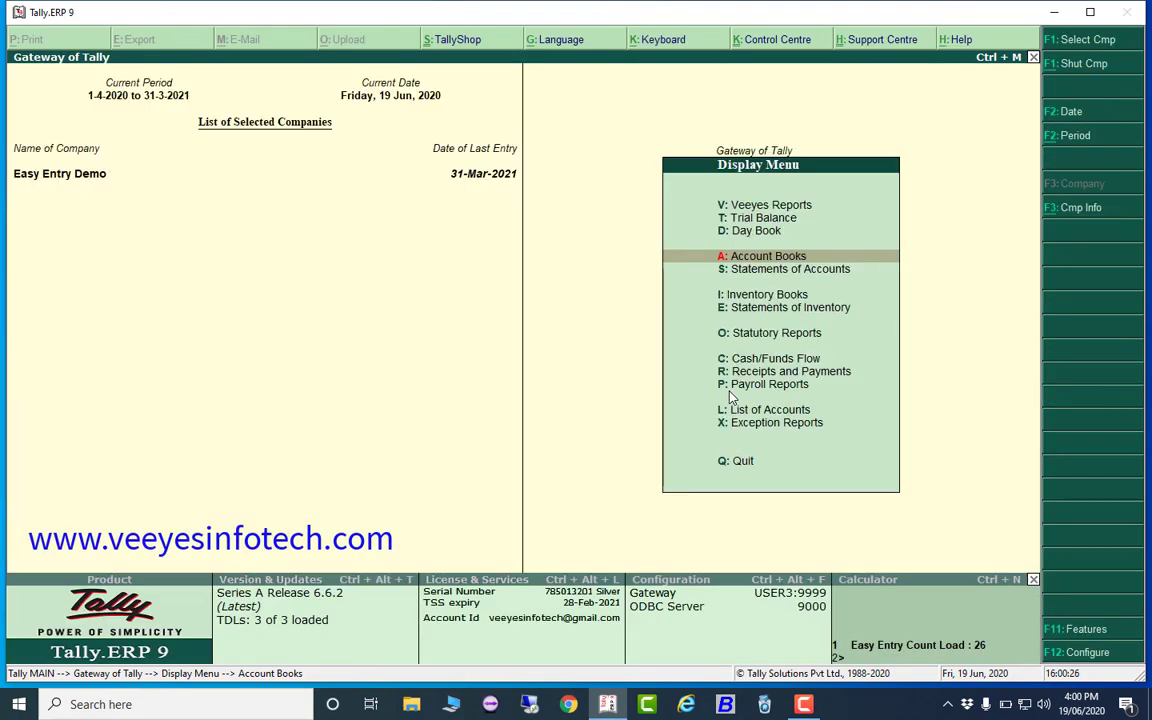
# Reopen the Bulk Entry Tool, review its configuration for the rent payments and close it without changes
pyautogui.press('Down')
pyautogui.press('Down')
pyautogui.press('Down')
pyautogui.press('Down')
pyautogui.press('Down')
pyautogui.press('Down')
pyautogui.press('Down')
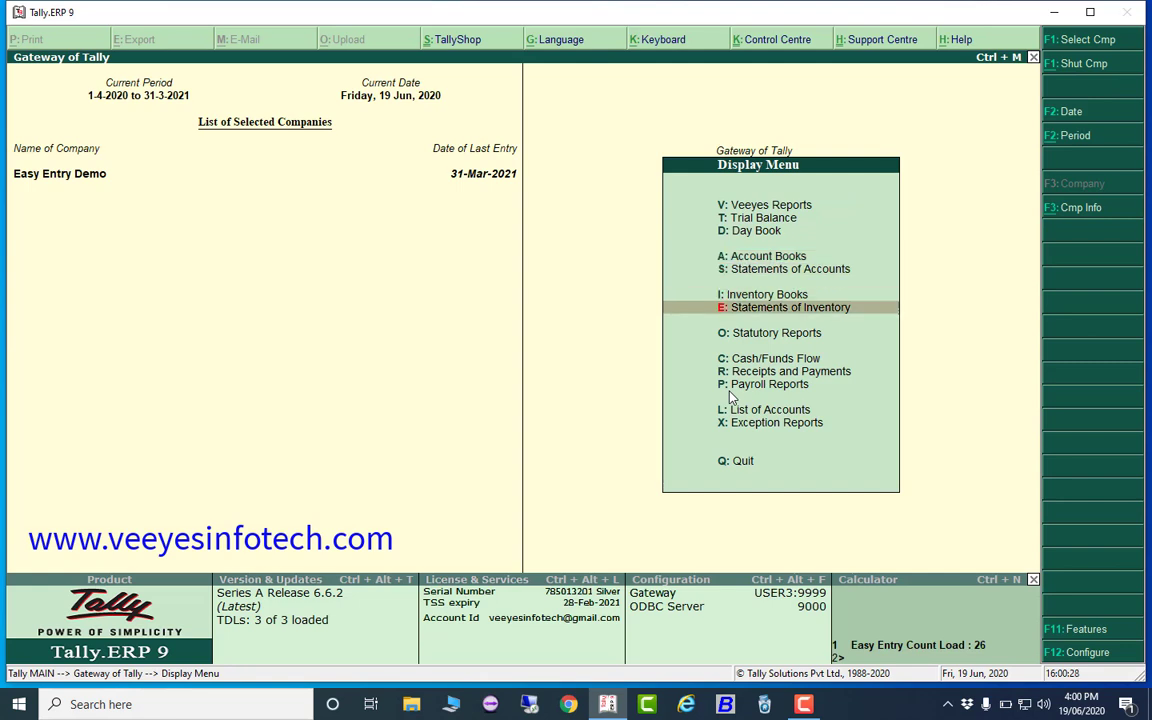
pyautogui.press('Escape')
pyautogui.press('Down')
pyautogui.press('Down')
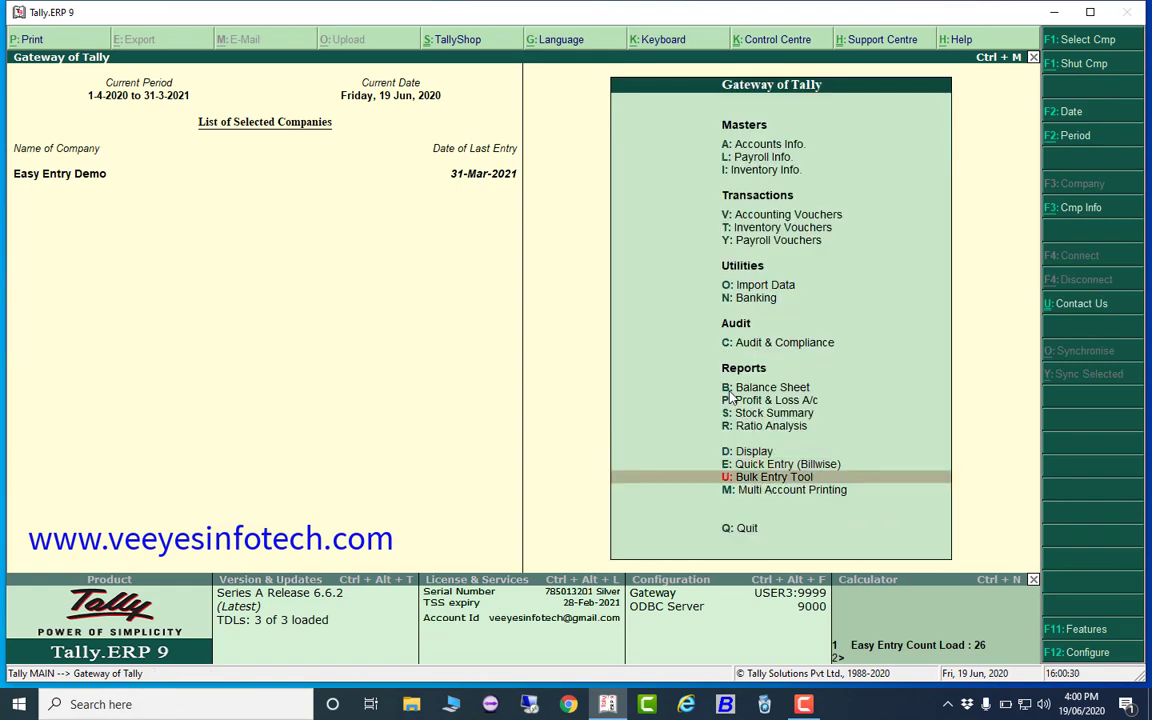
pyautogui.press('Return')
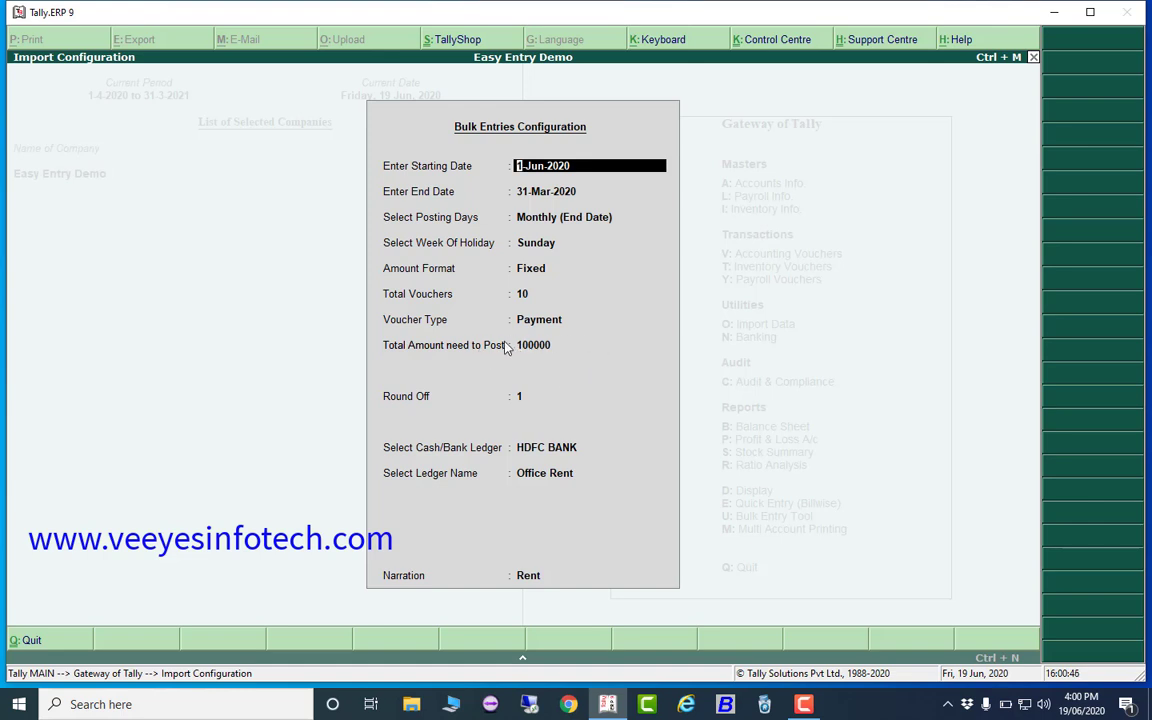
pyautogui.press('Escape')
pyautogui.press('Escape')
pyautogui.press('Escape')
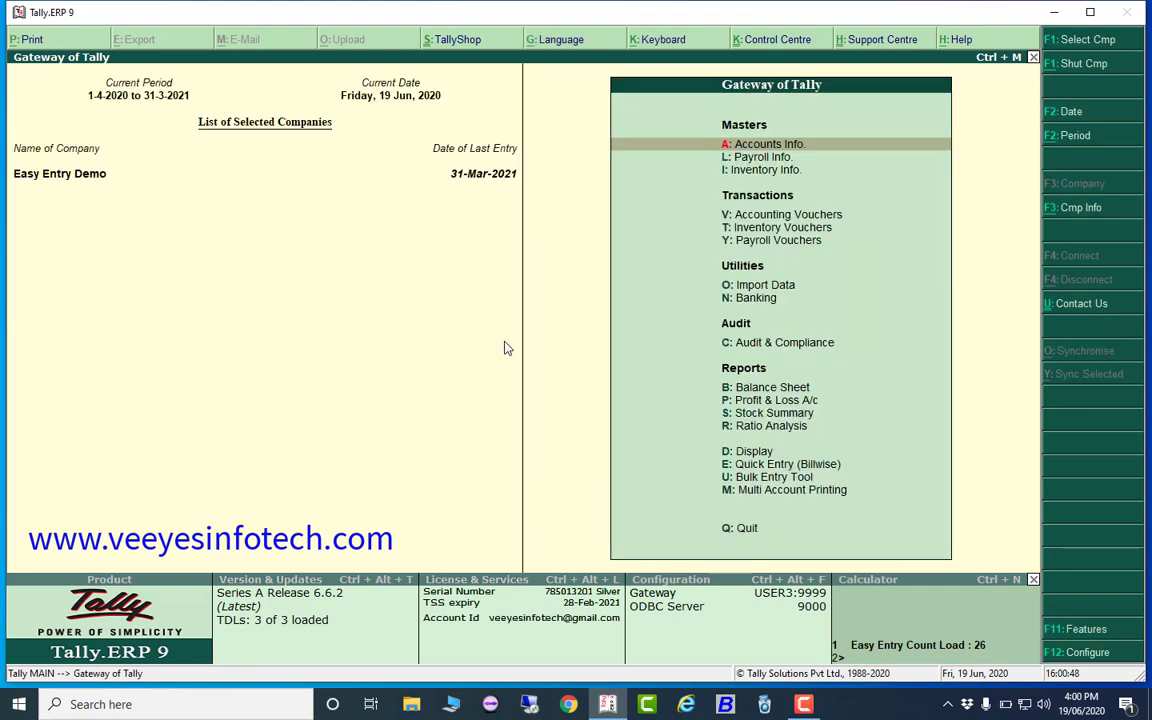
# Open the Office Rent ledger vouchers again from the account books
pyautogui.press('d')
pyautogui.write('al')
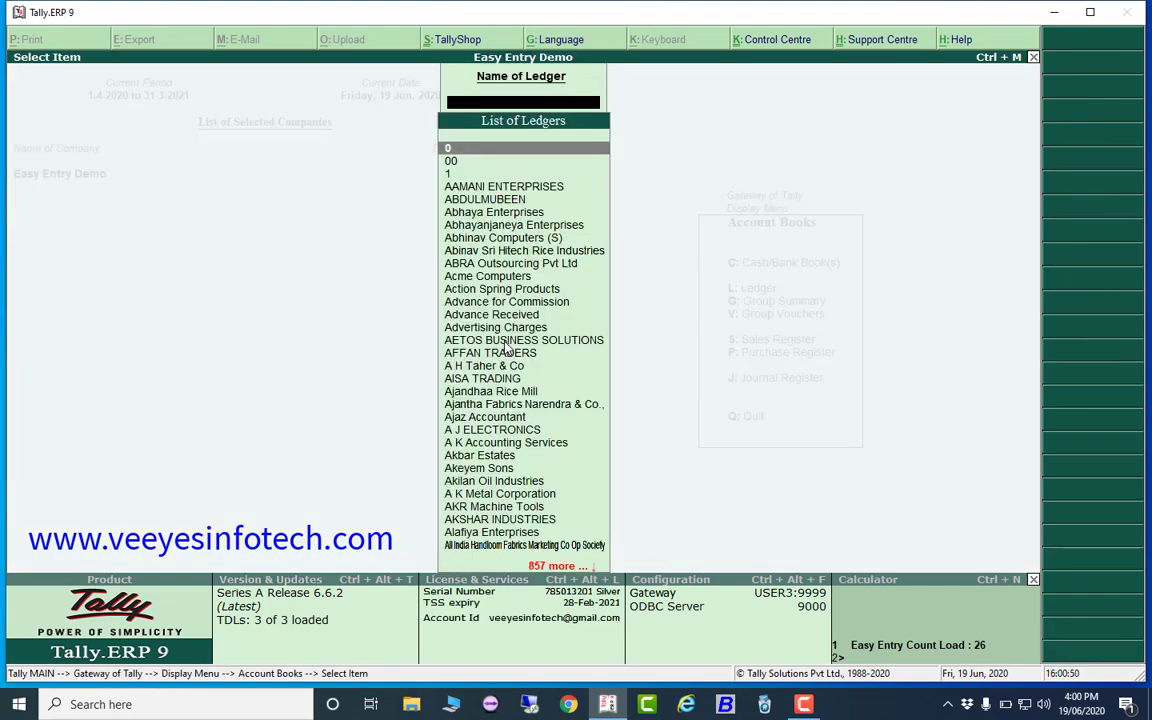
pyautogui.write('Off')
pyautogui.press('Down')
pyautogui.press('Down')
pyautogui.press('Down')
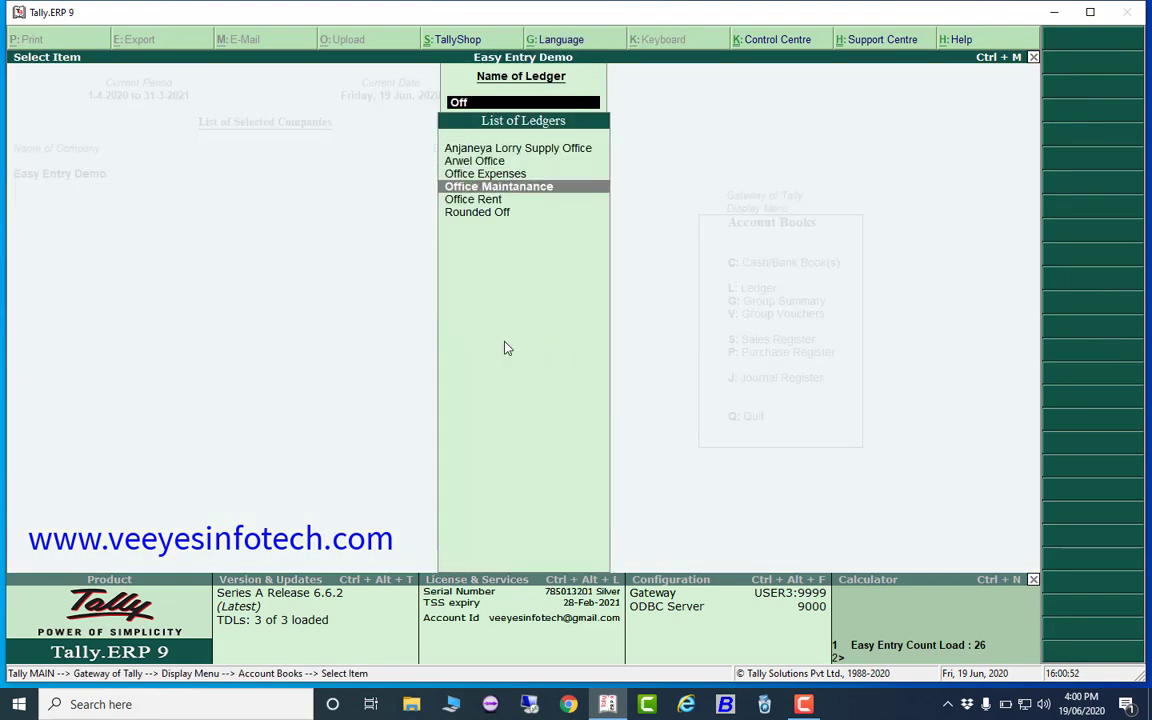
pyautogui.press('Down')
pyautogui.press('Return')
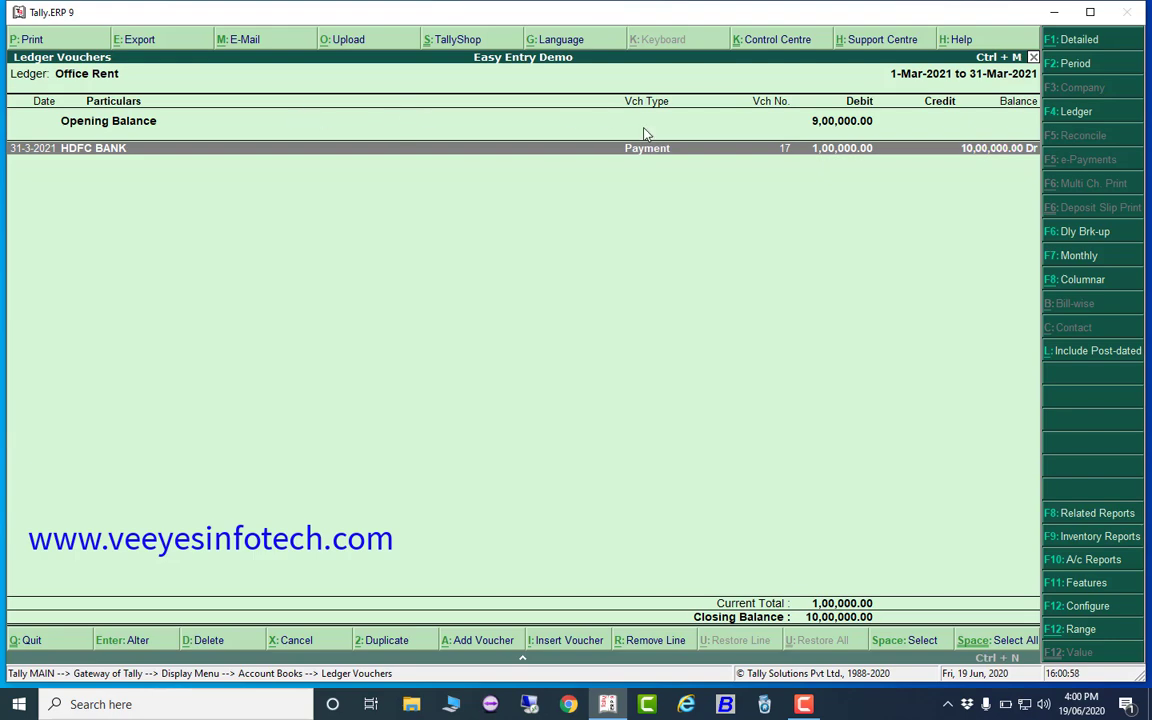
# Change the displayed Office Rent ledger period to 1-Apr-2020 through 31-Mar-2021
pyautogui.click(1083, 66)
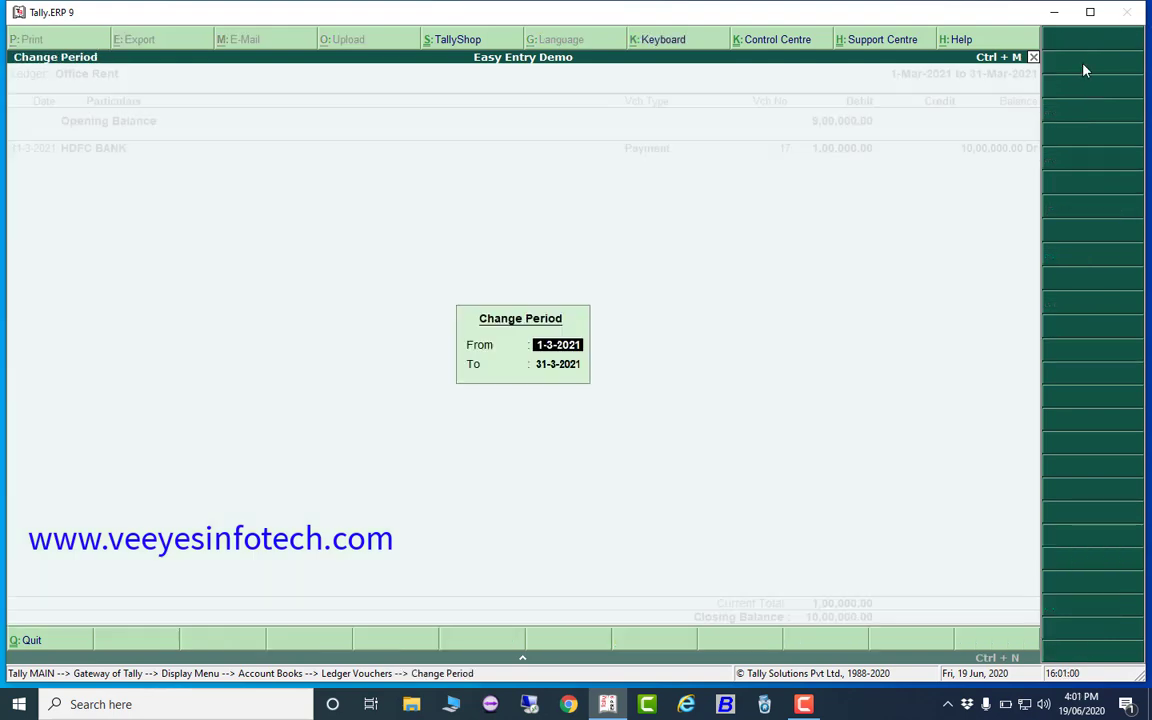
pyautogui.press('Return')
pyautogui.press('Return')
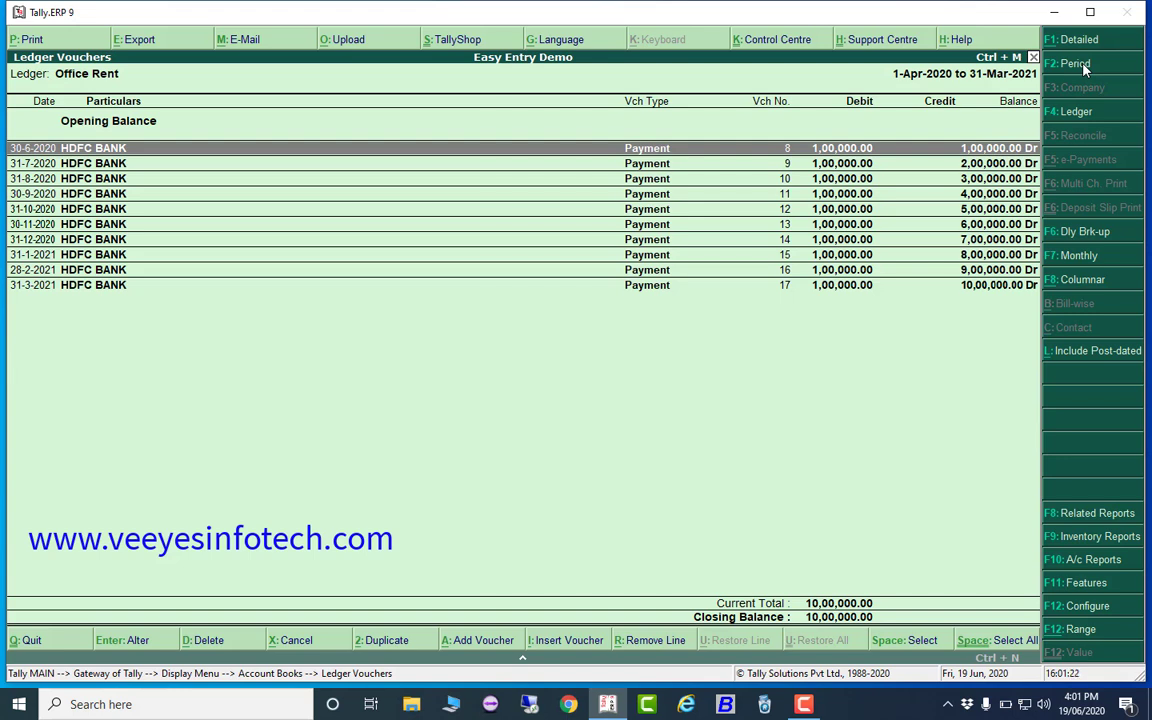
# Return to the Gateway of Tally and open the Contact Us details
pyautogui.press('Escape')
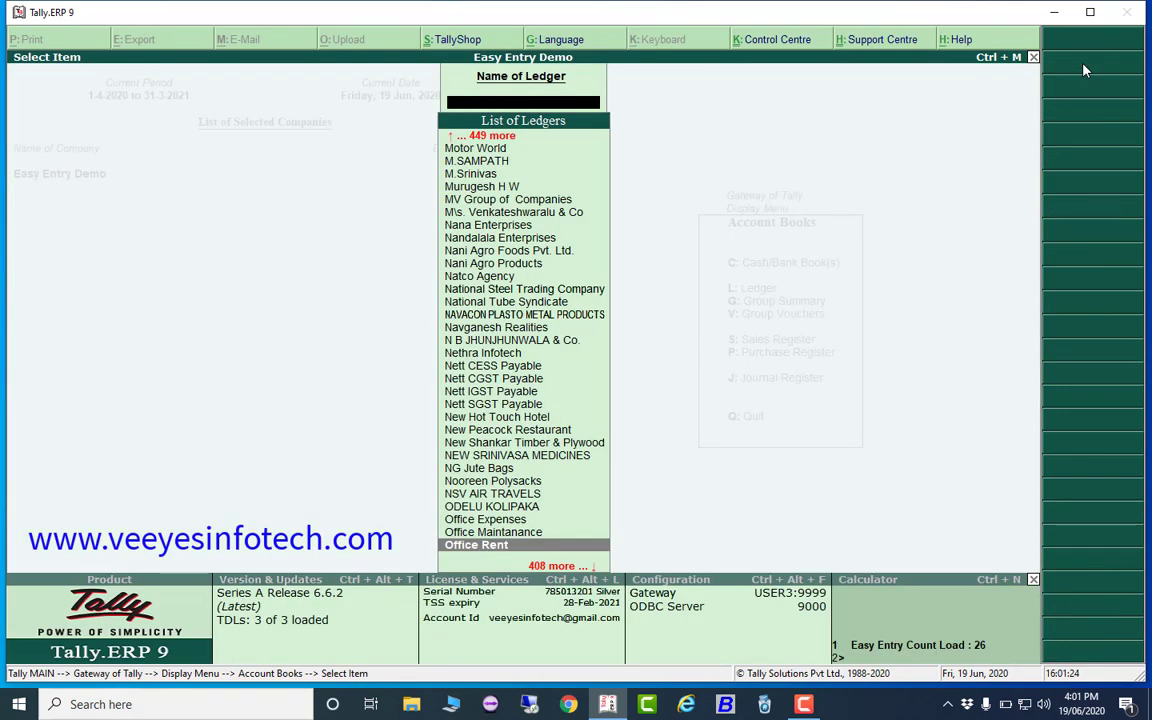
pyautogui.press('Escape')
pyautogui.press('Escape')
pyautogui.press('Escape')
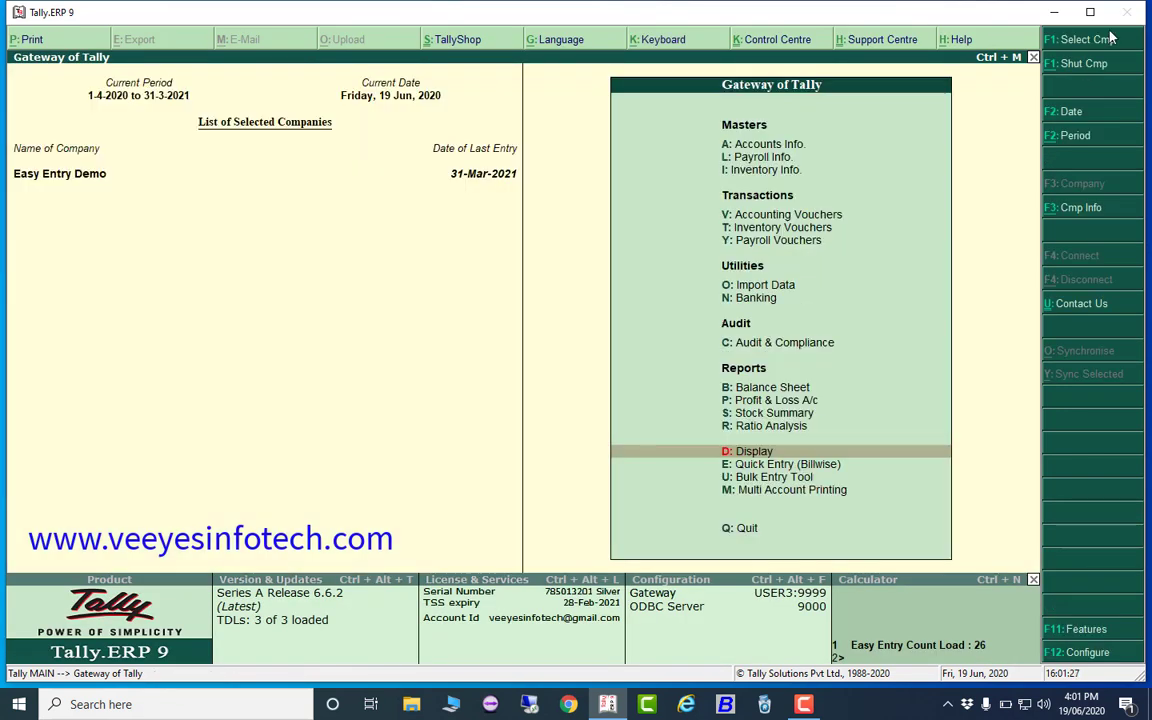
pyautogui.click(1077, 305)
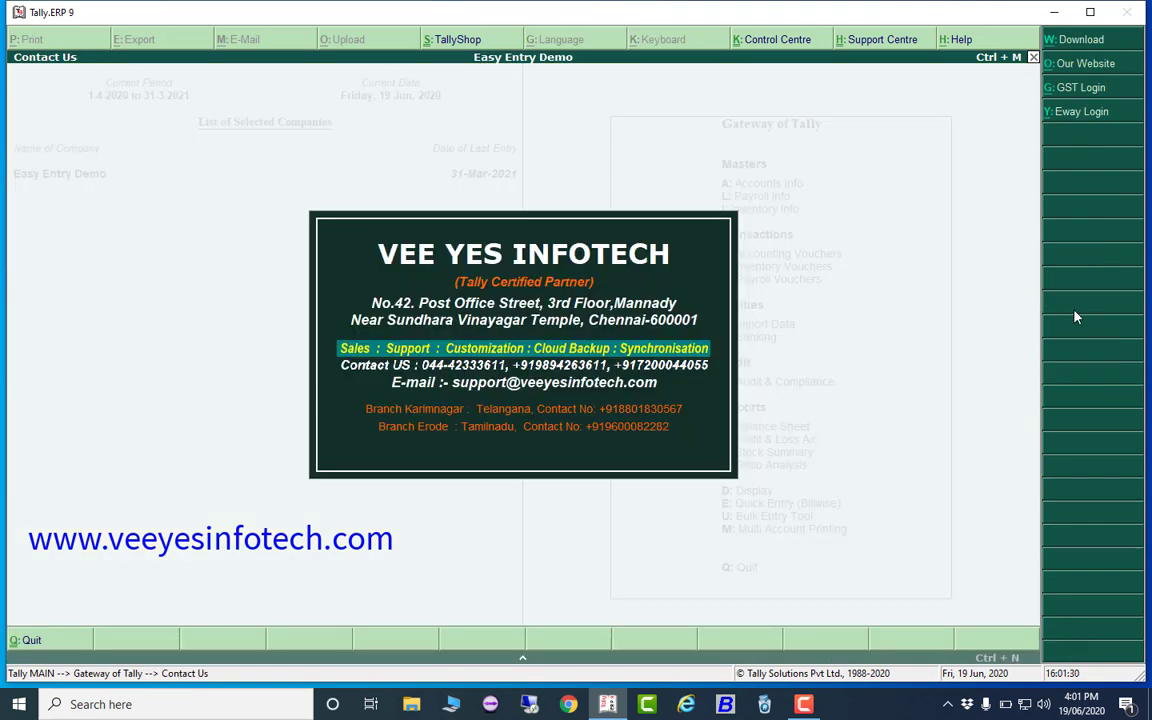